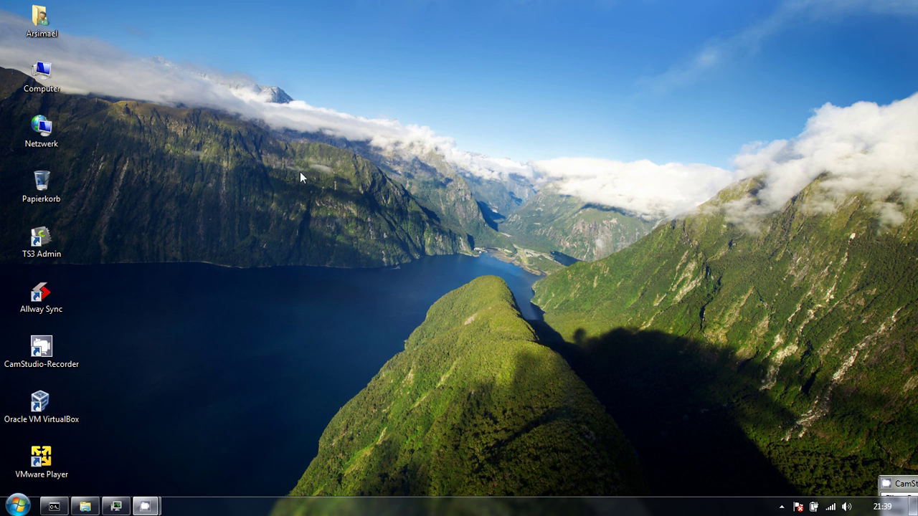
Launch TS3 Admin and log in to the query server at it-native.de.
{"action": "double_click", "coordinate": [50, 236]}
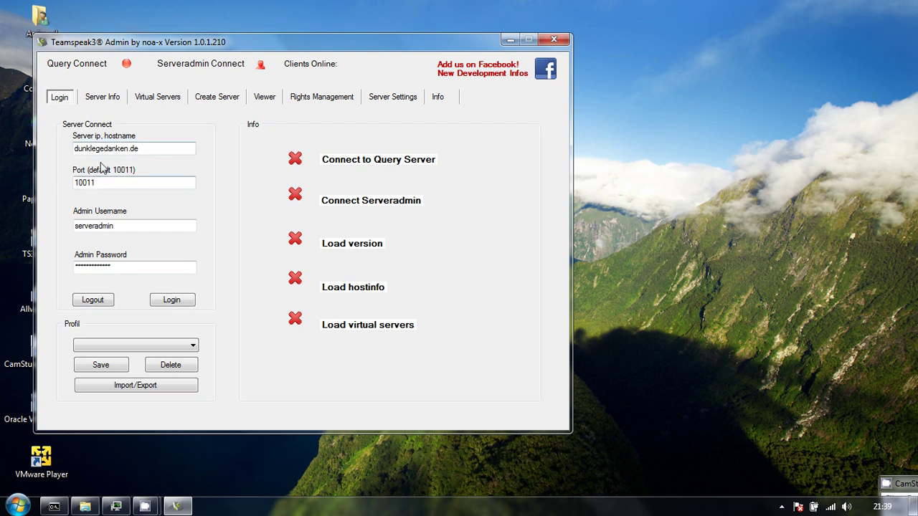
{"action": "left_click_drag", "start_coordinate": [141, 148], "coordinate": [54, 132]}
{"action": "type", "text": "it-"}
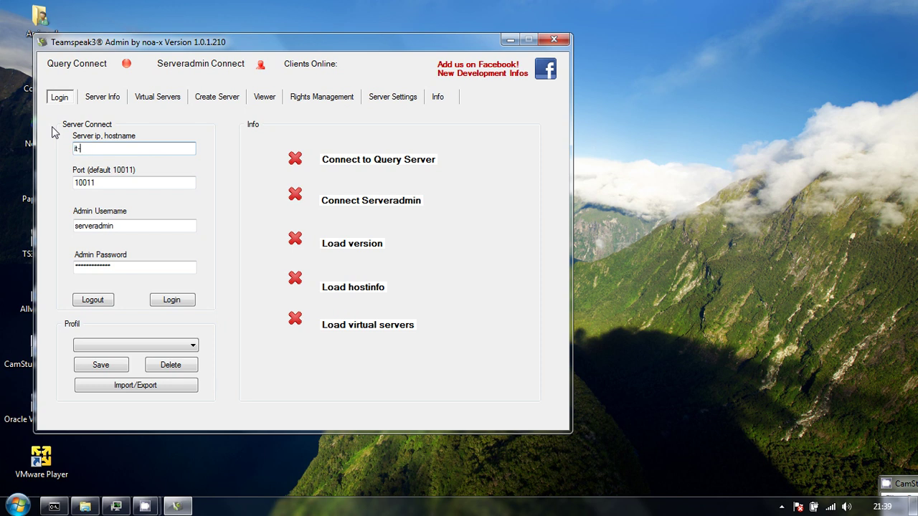
{"action": "type", "text": "native.de"}
{"action": "left_click", "coordinate": [173, 301]}
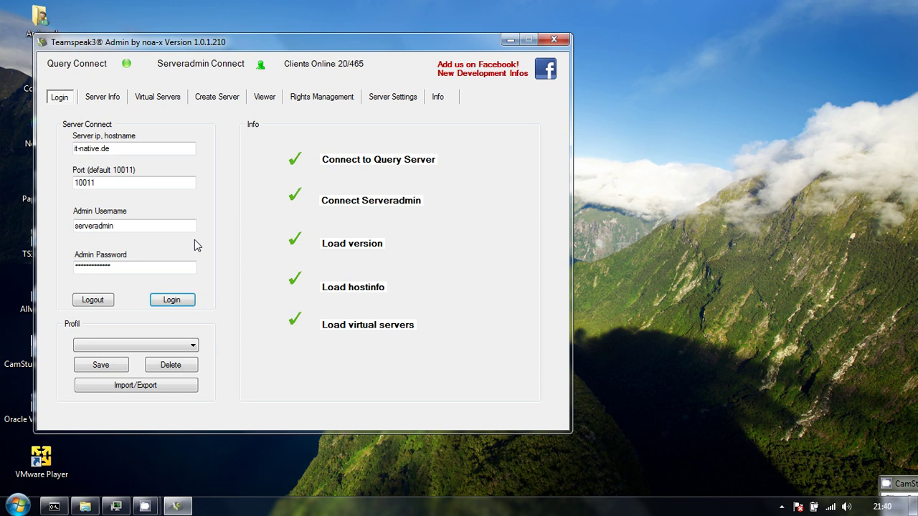
Check the Server Info version and traffic details, then list the nine virtual servers.
{"action": "left_click", "coordinate": [105, 101]}
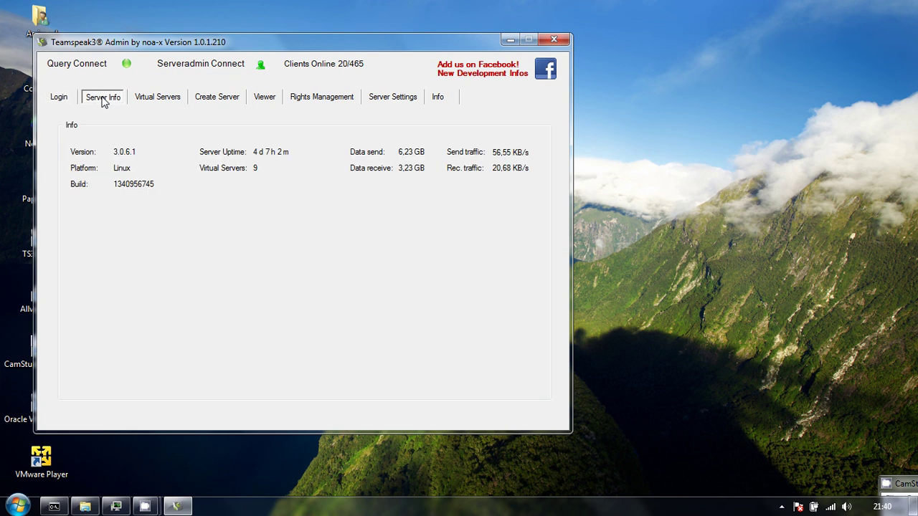
{"action": "left_click", "coordinate": [61, 100]}
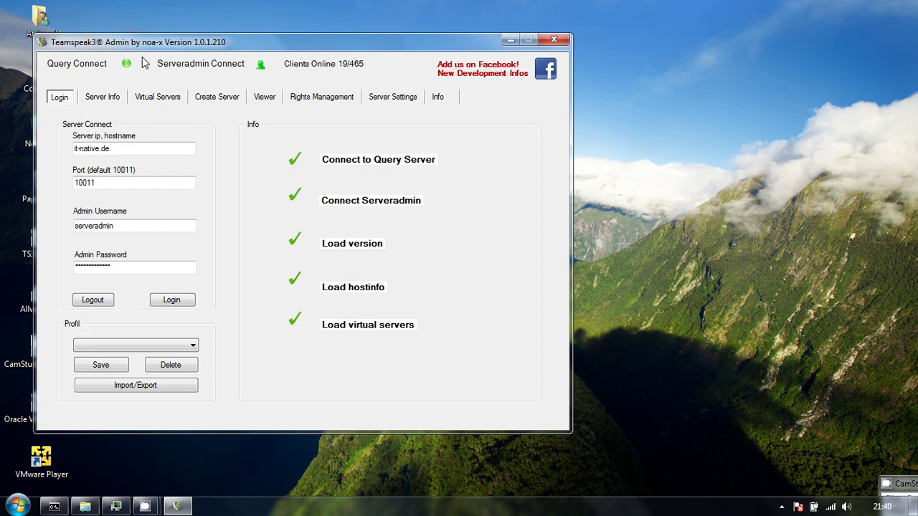
{"action": "left_click", "coordinate": [107, 100]}
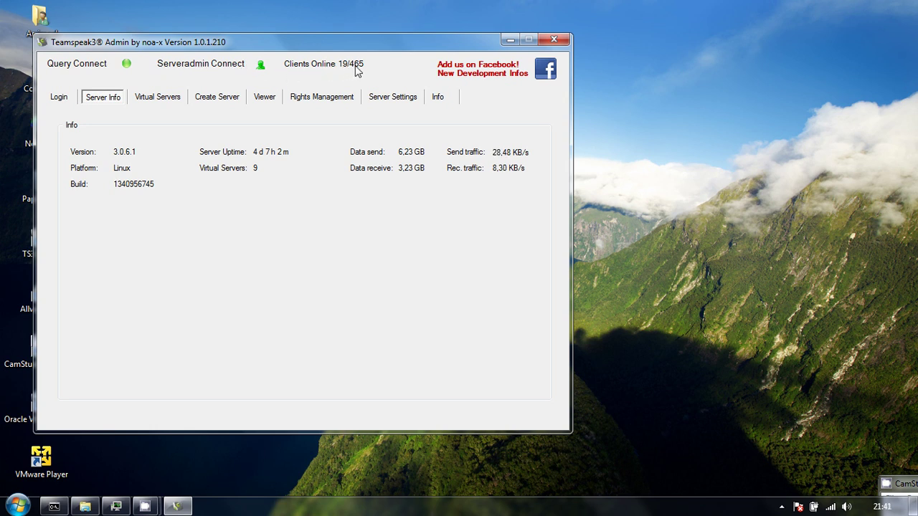
{"action": "left_click", "coordinate": [158, 102]}
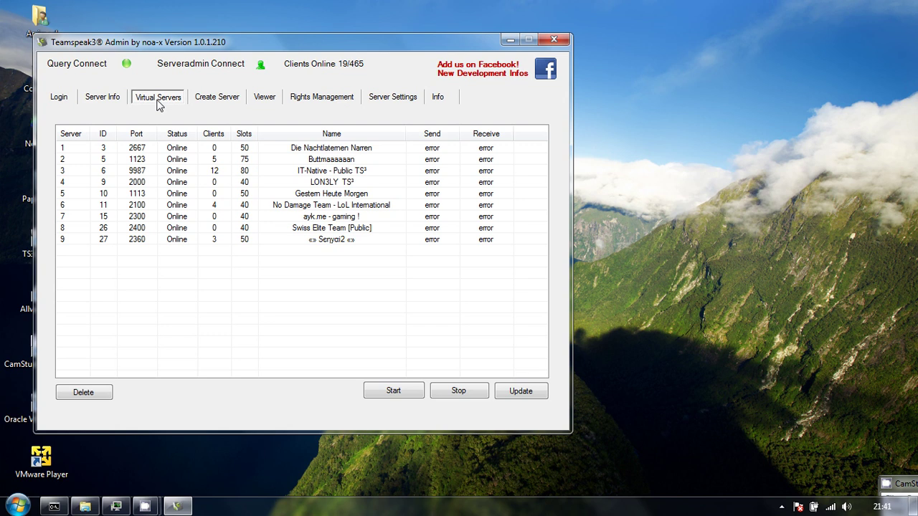
Move the admin window about 200 px right and show the Create Server form.
{"action": "left_click_drag", "start_coordinate": [244, 48], "coordinate": [391, 56]}
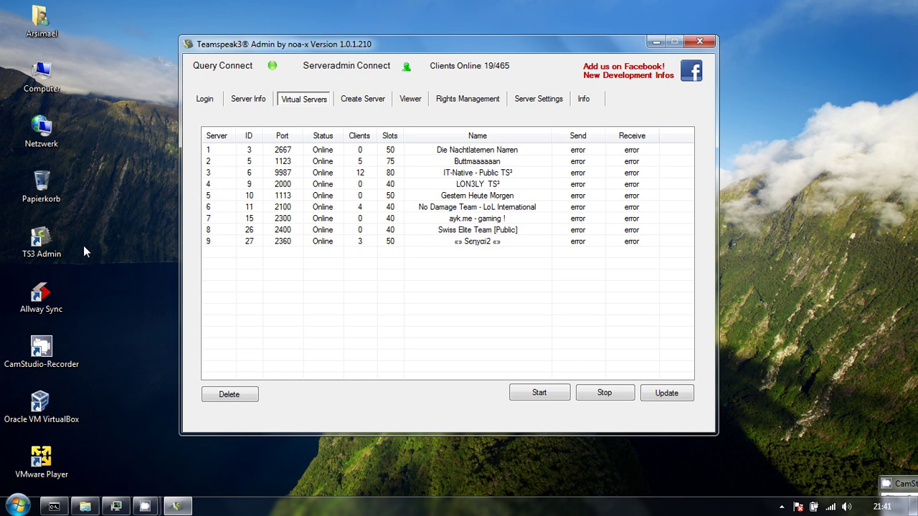
{"action": "left_click", "coordinate": [367, 101]}
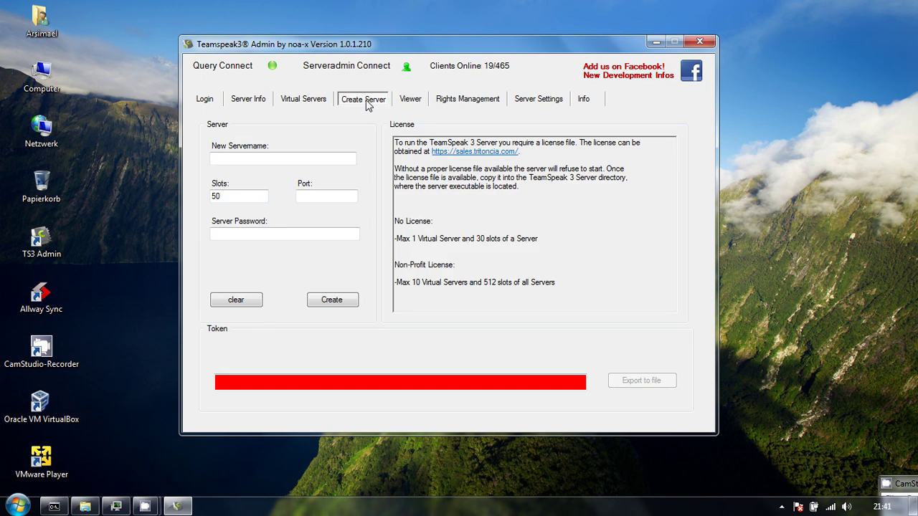
Fill the Create Server form with name Testname, 15 slots and port 2220.
{"action": "left_click", "coordinate": [262, 159]}
{"action": "type", "text": "Tes"}
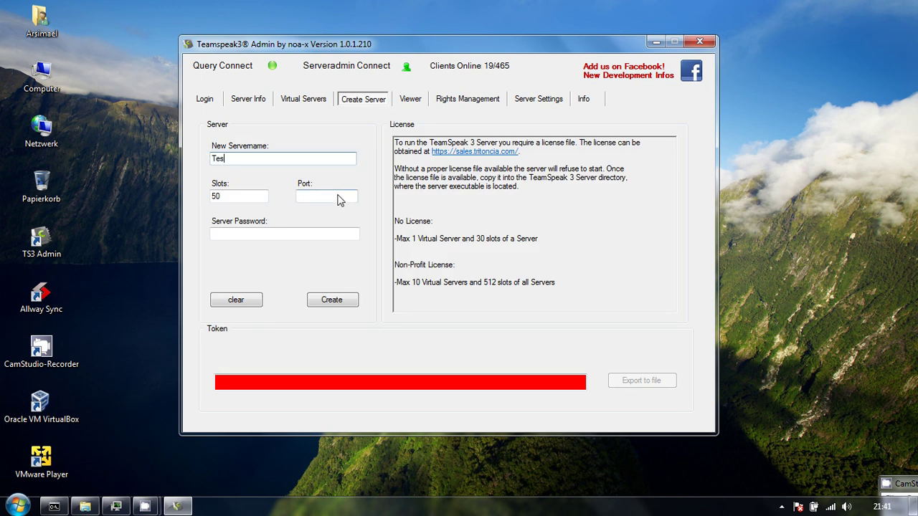
{"action": "type", "text": "tname"}
{"action": "left_click", "coordinate": [340, 200]}
{"action": "key", "text": "shift+Tab"}
{"action": "type", "text": "15"}
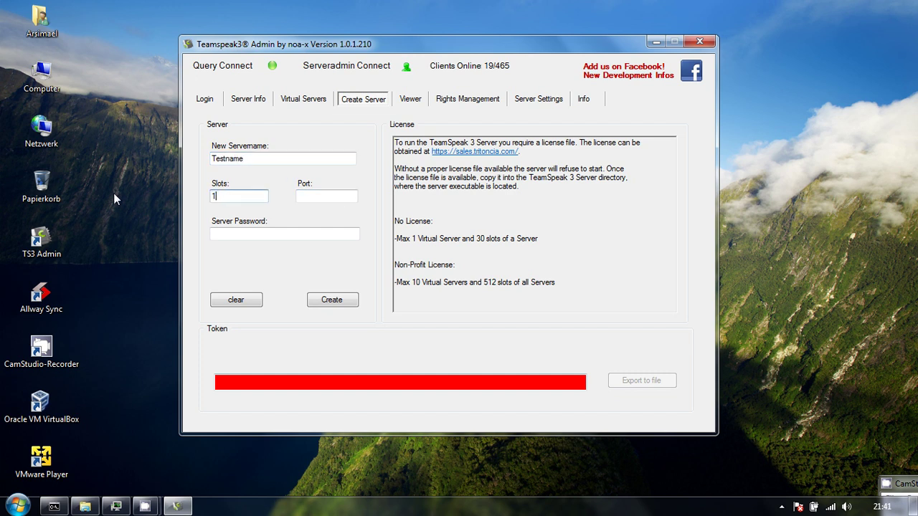
{"action": "left_click", "coordinate": [321, 195]}
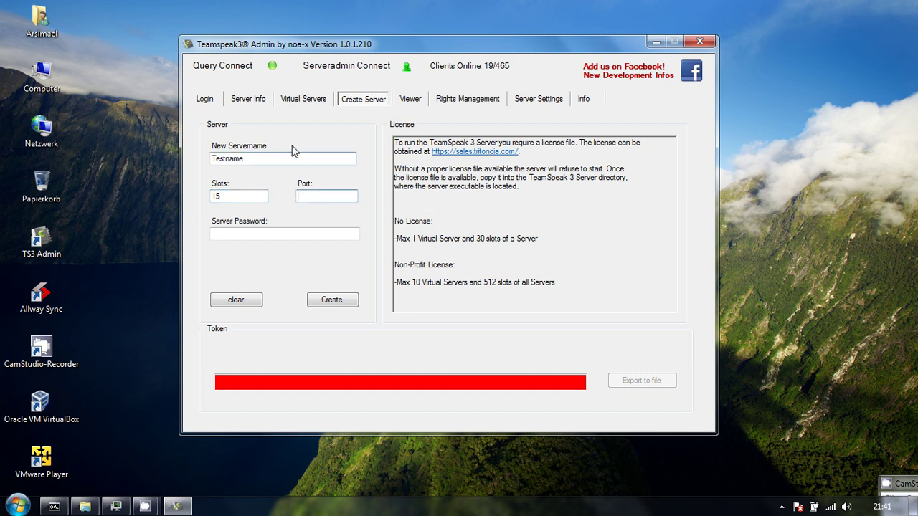
{"action": "left_click", "coordinate": [300, 100]}
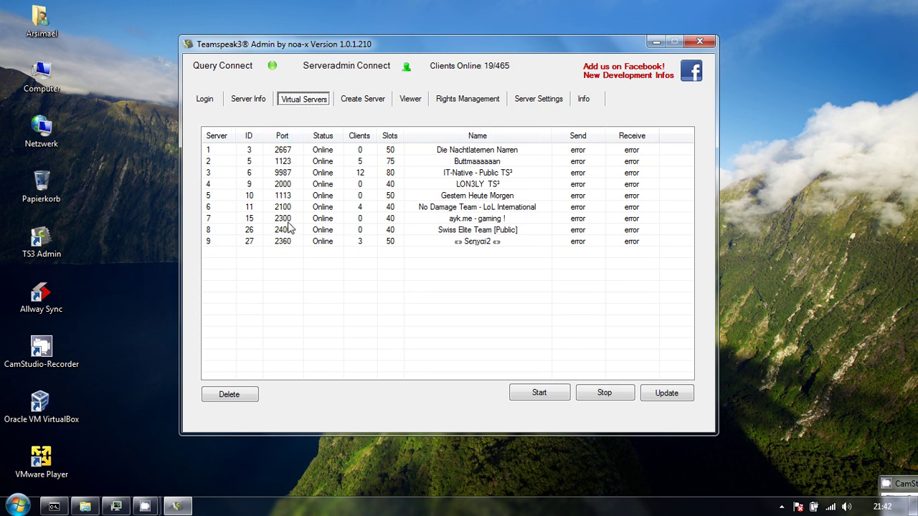
{"action": "left_click", "coordinate": [366, 101]}
{"action": "left_click", "coordinate": [317, 198]}
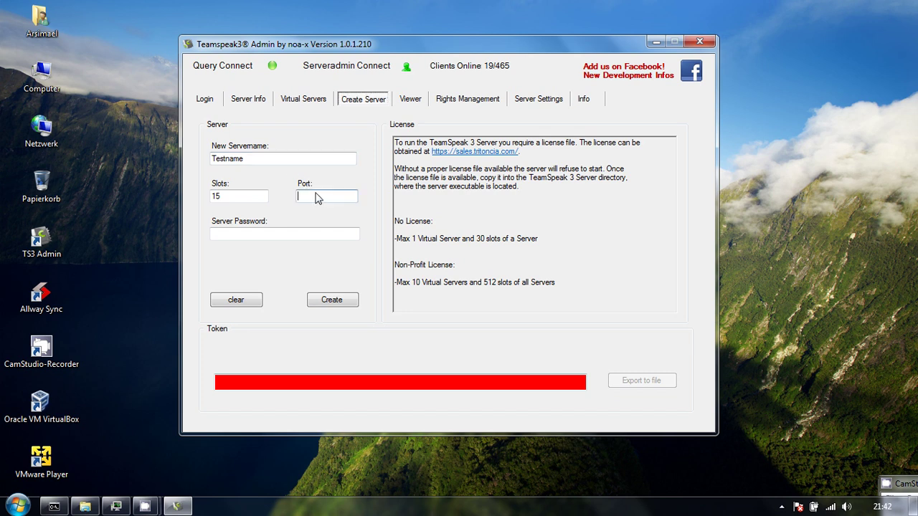
{"action": "type", "text": "2220"}
Create the Testname server and select its generated admin token.
{"action": "left_click", "coordinate": [278, 235]}
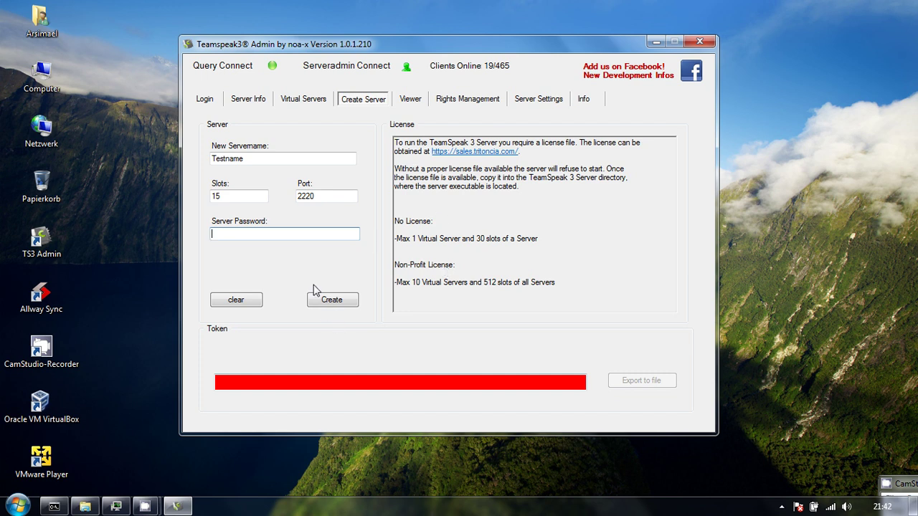
{"action": "left_click", "coordinate": [329, 300]}
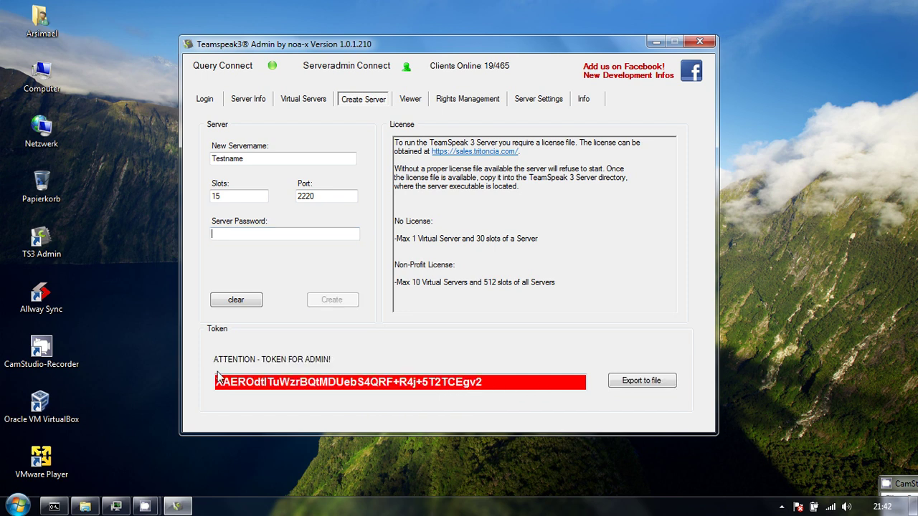
{"action": "left_click_drag", "start_coordinate": [217, 387], "coordinate": [423, 384]}
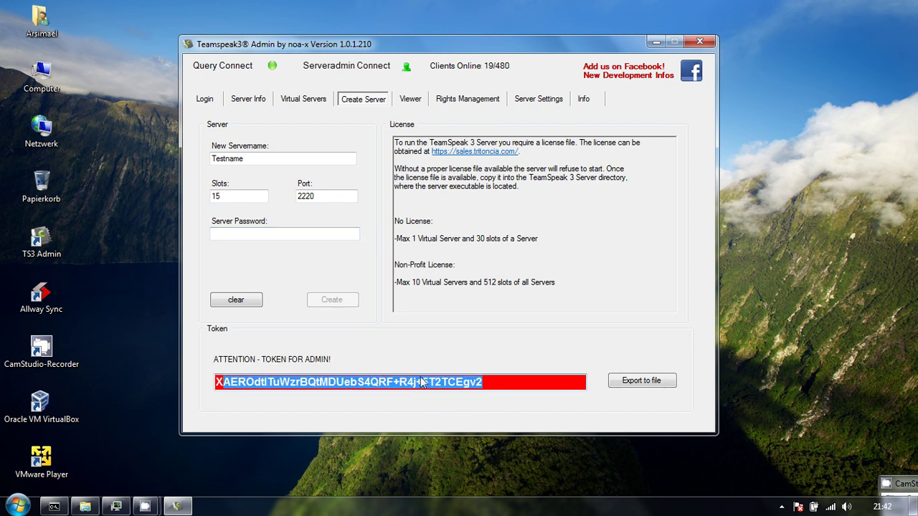
{"action": "left_click", "coordinate": [496, 387]}
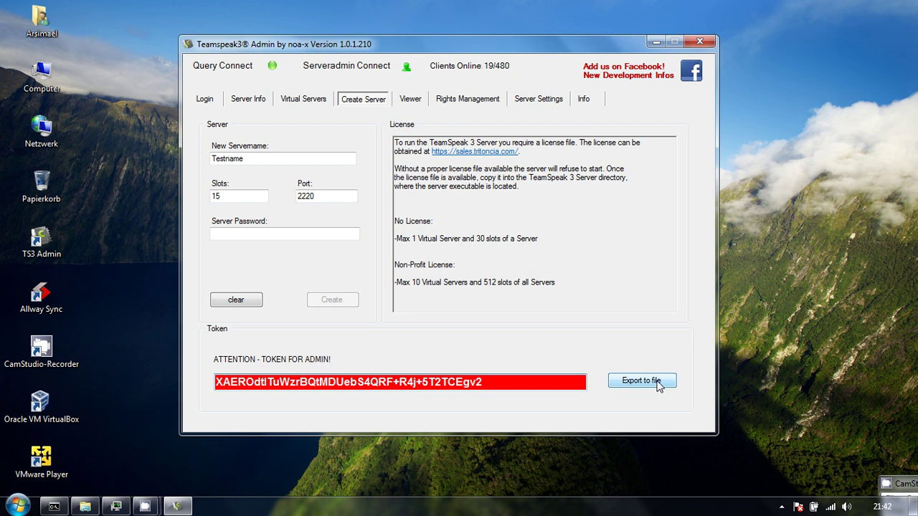
Stop the Testname server and refresh the virtual server list.
{"action": "left_click", "coordinate": [316, 100]}
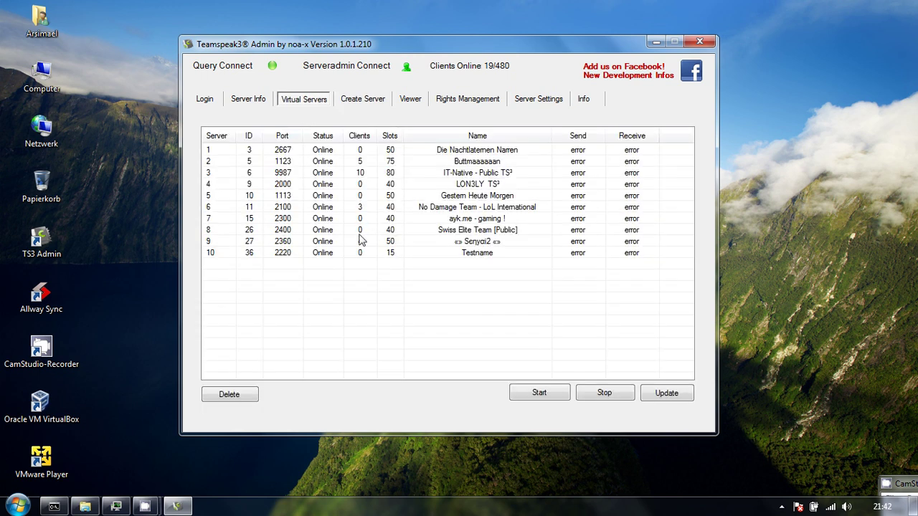
{"action": "left_click", "coordinate": [221, 253]}
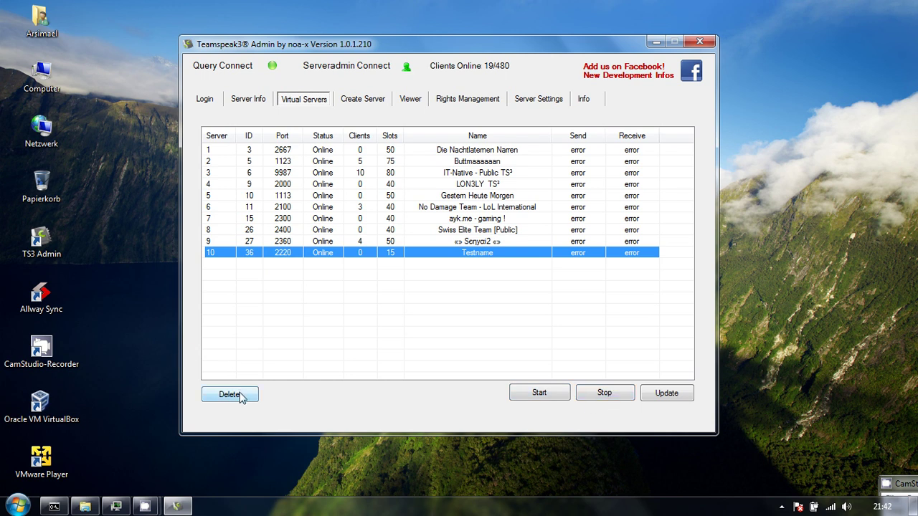
{"action": "left_click", "coordinate": [602, 393]}
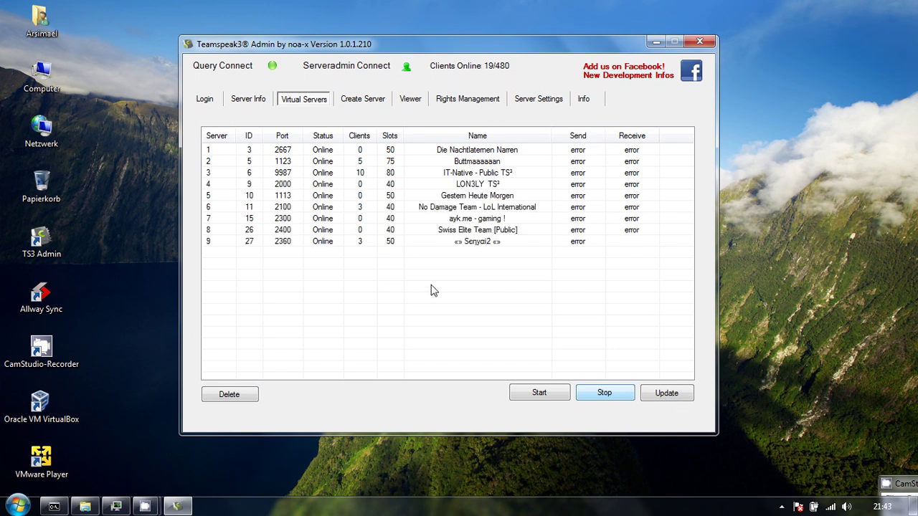
{"action": "left_click", "coordinate": [479, 254]}
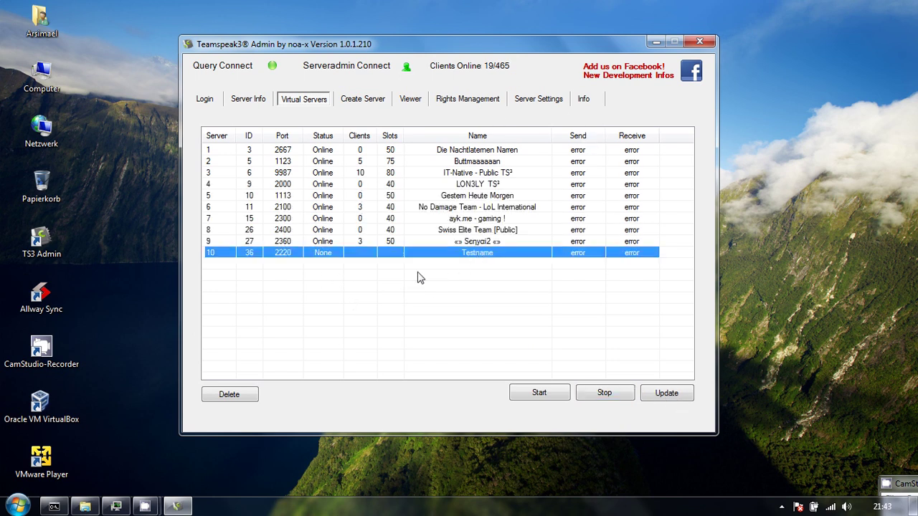
{"action": "left_click", "coordinate": [683, 398]}
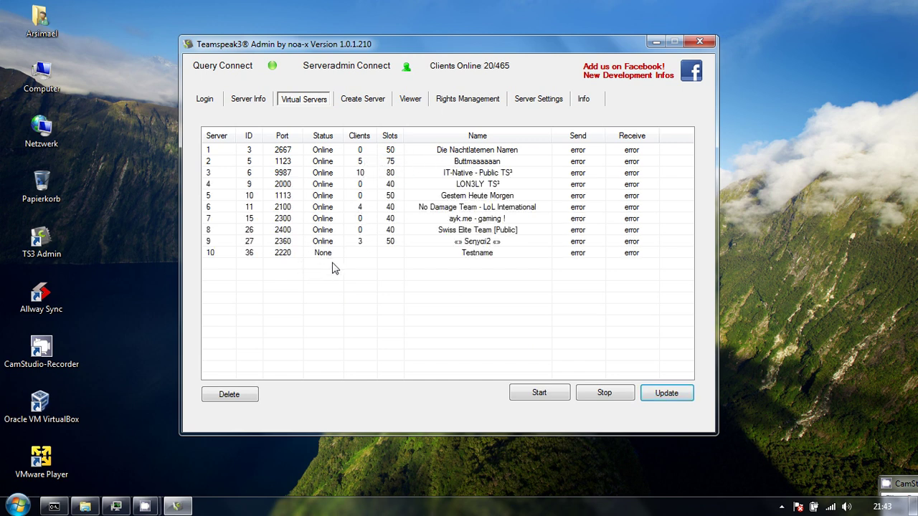
Delete the Testname server (36), confirm with Ja, and open the Viewer.
{"action": "left_click", "coordinate": [341, 258]}
{"action": "left_click", "coordinate": [251, 399]}
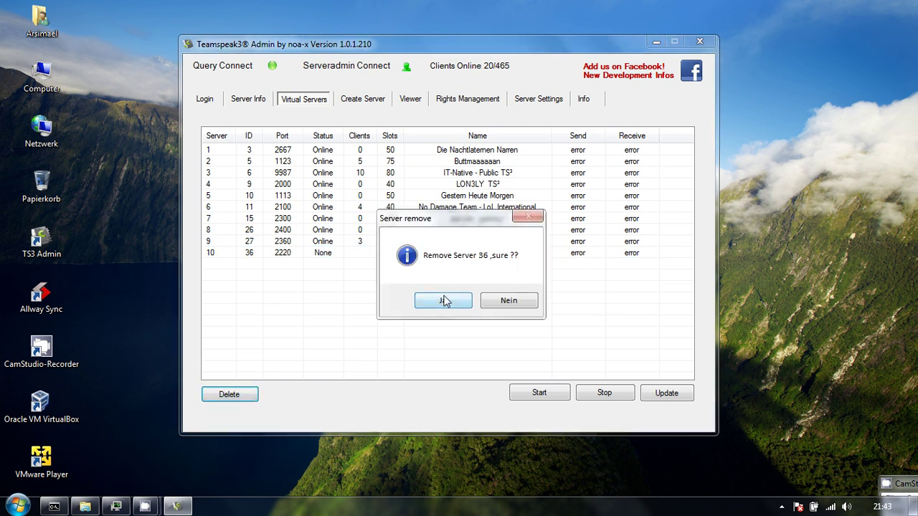
{"action": "left_click", "coordinate": [443, 303]}
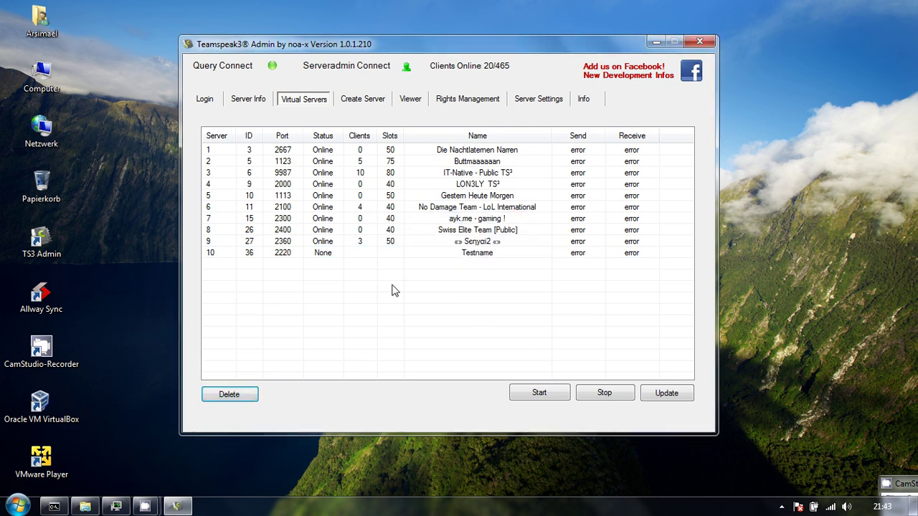
{"action": "left_click", "coordinate": [413, 101]}
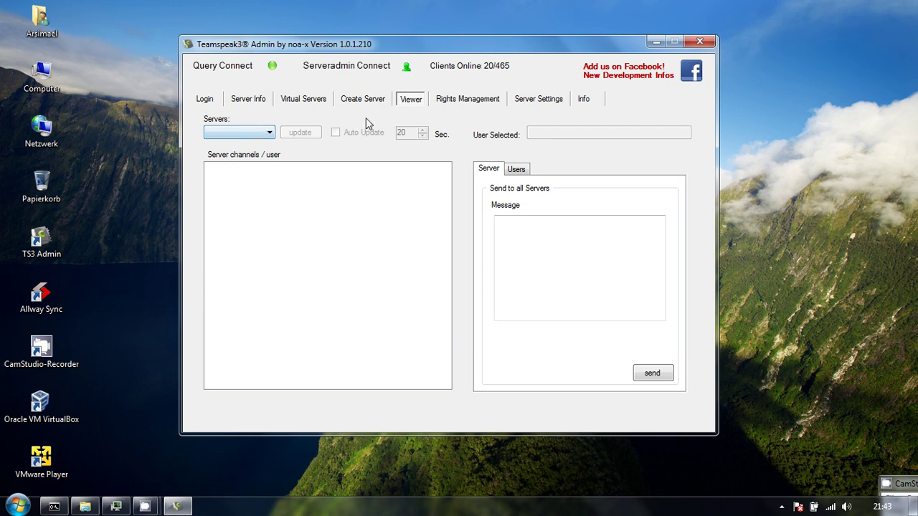
Load server 9987's channel and user tree in the Viewer.
{"action": "left_click", "coordinate": [255, 136]}
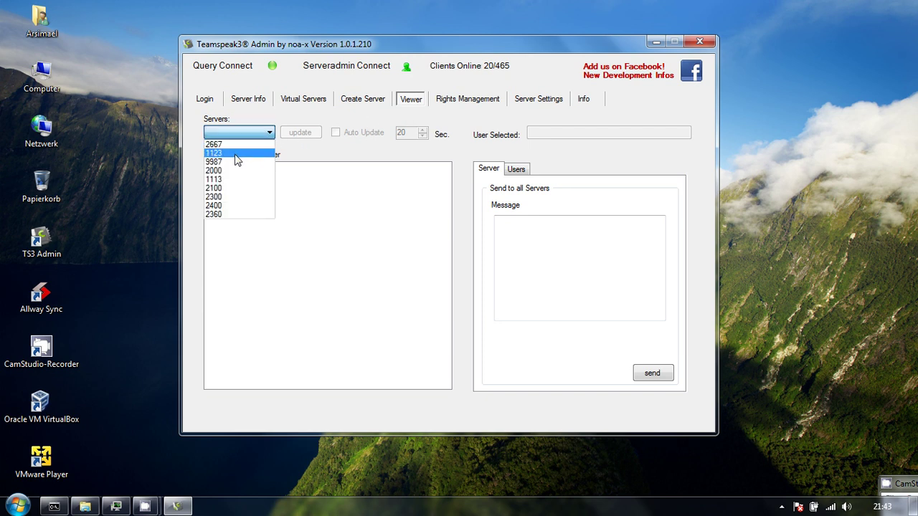
{"action": "left_click", "coordinate": [239, 162]}
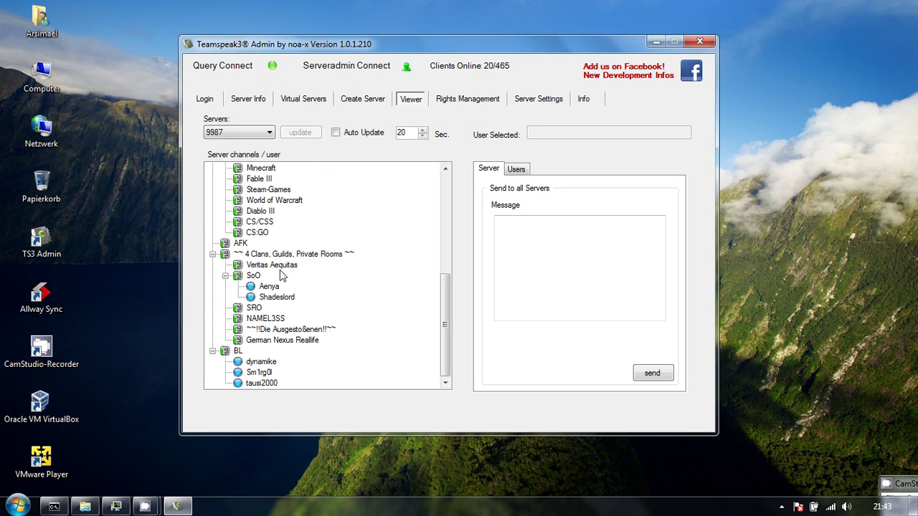
{"action": "left_click_drag", "start_coordinate": [445, 363], "coordinate": [450, 188]}
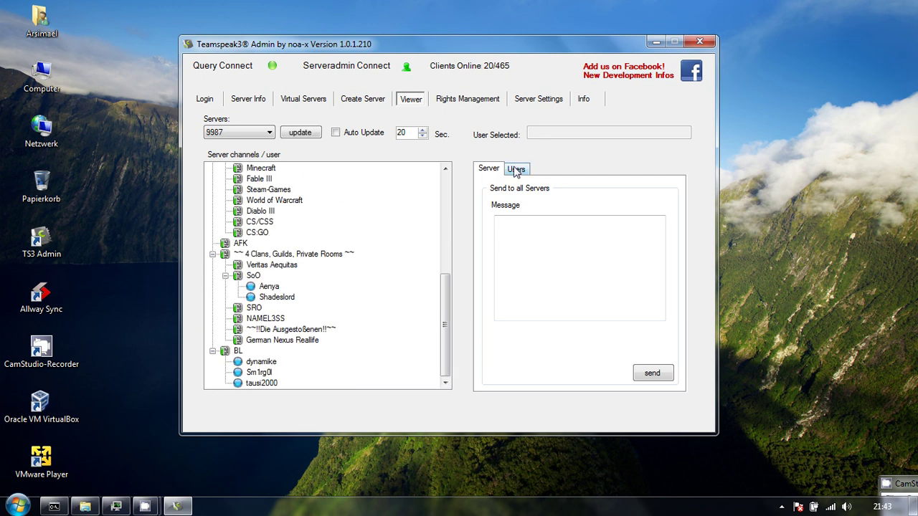
Review the message-to-all-servers box and the user kick, ban and message options.
{"action": "left_click", "coordinate": [533, 242]}
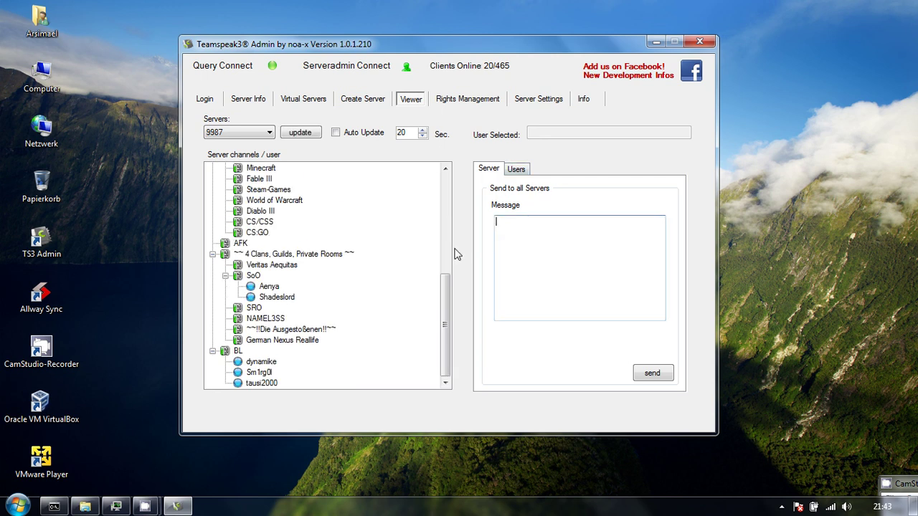
{"action": "left_click", "coordinate": [517, 171]}
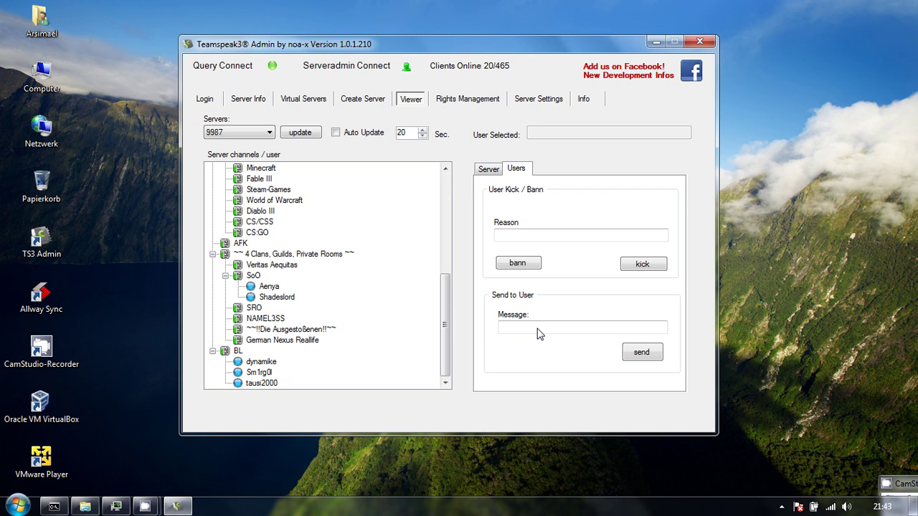
{"action": "left_click", "coordinate": [480, 102]}
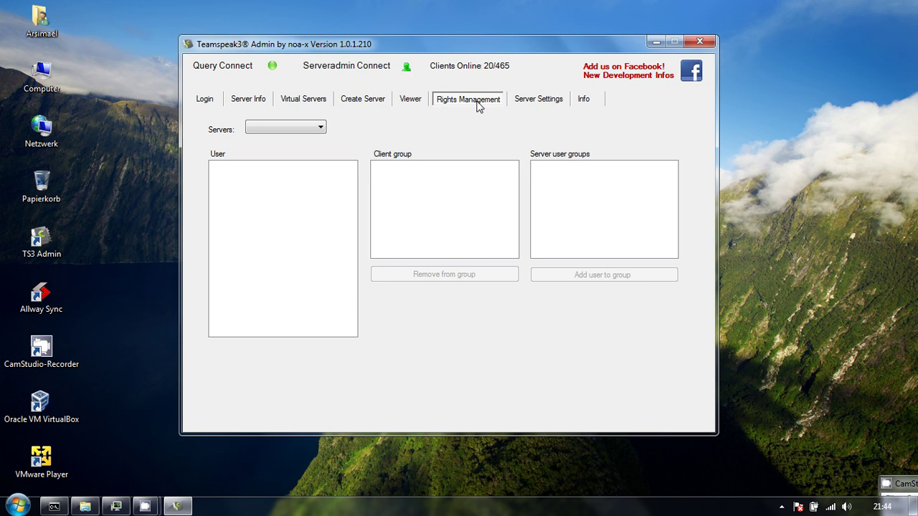
Load server 9987 in Rights Management and inspect users' Server Admin | 23 and Guest | 25 memberships.
{"action": "left_click", "coordinate": [277, 128]}
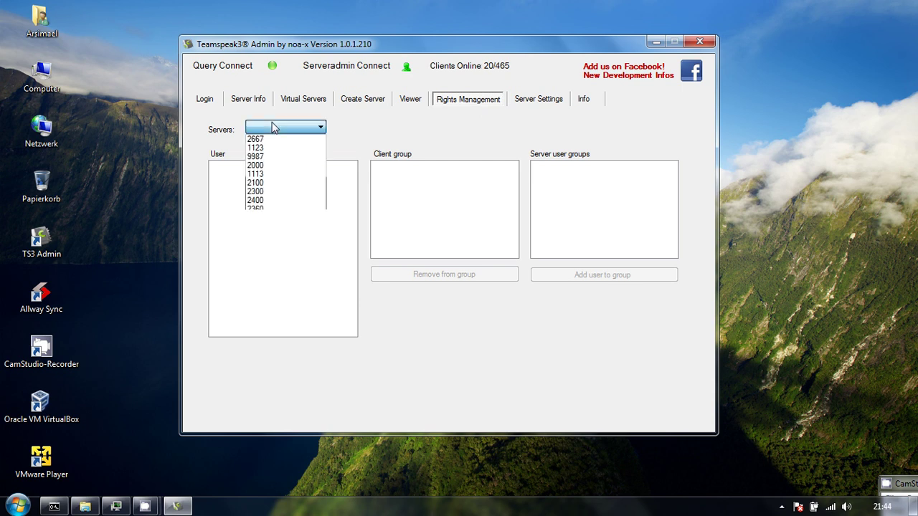
{"action": "left_click", "coordinate": [283, 156]}
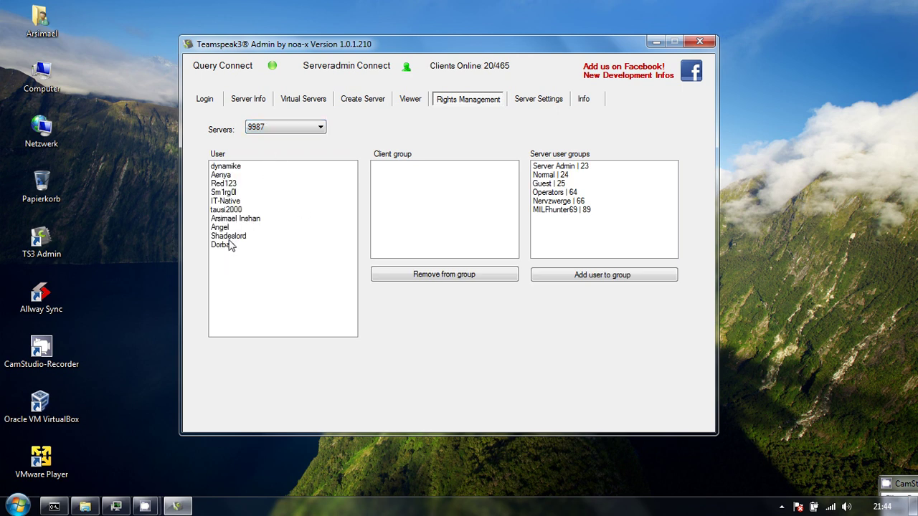
{"action": "left_click", "coordinate": [569, 167]}
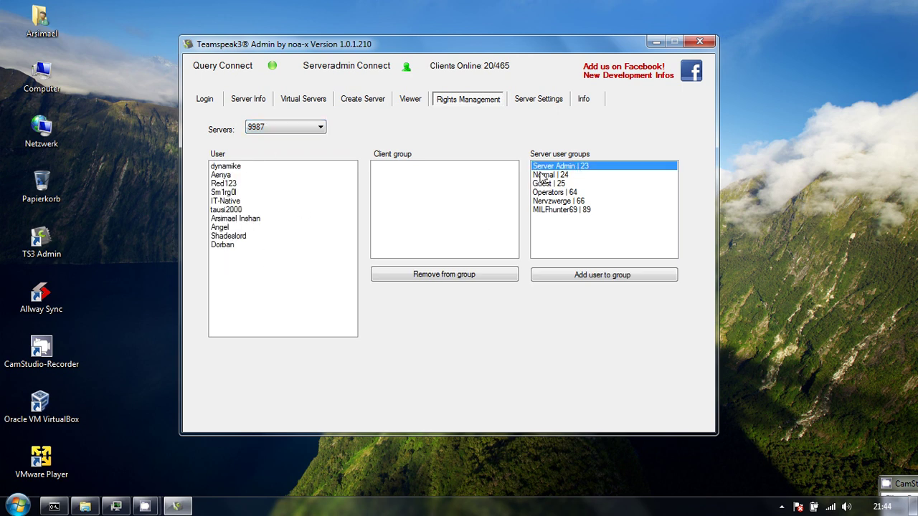
{"action": "left_click", "coordinate": [237, 218]}
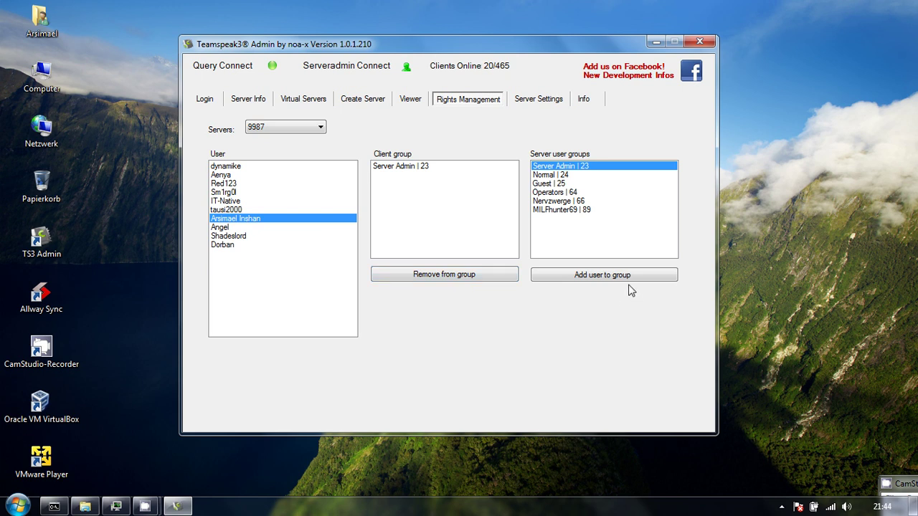
{"action": "left_click", "coordinate": [420, 171]}
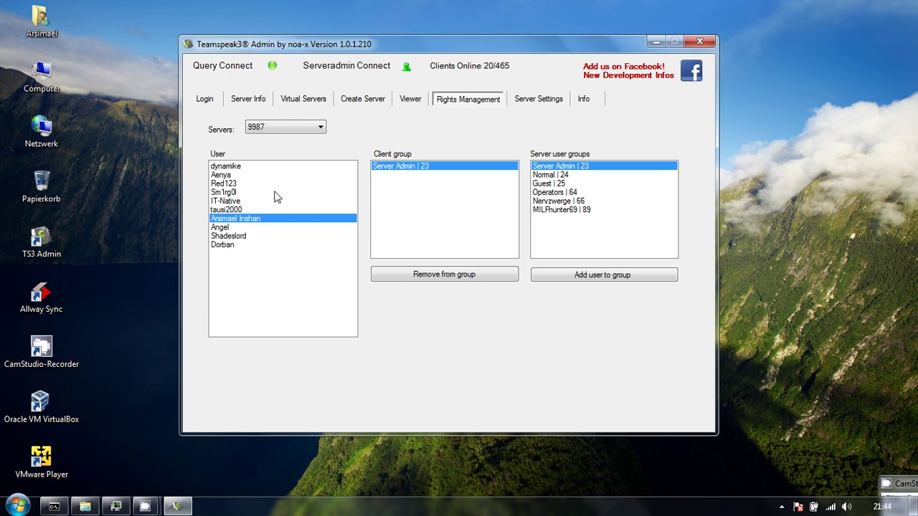
{"action": "left_click", "coordinate": [246, 210]}
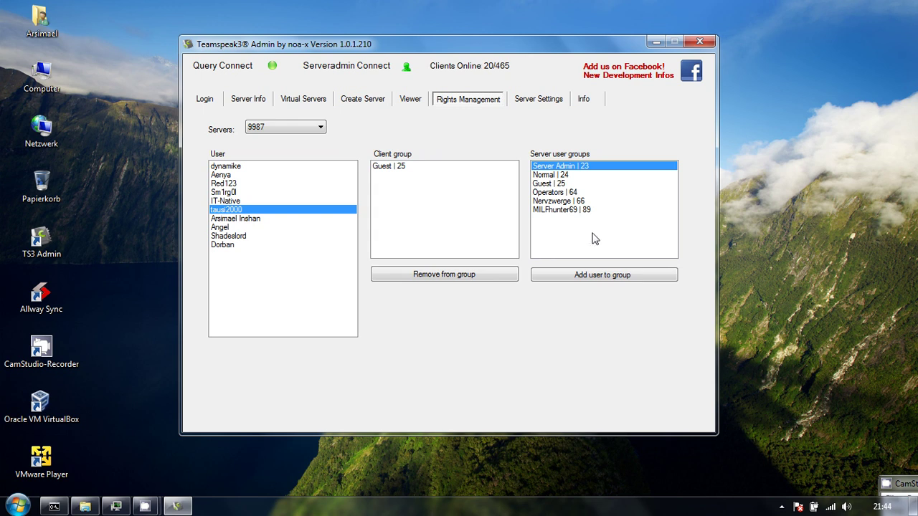
{"action": "left_click", "coordinate": [396, 169]}
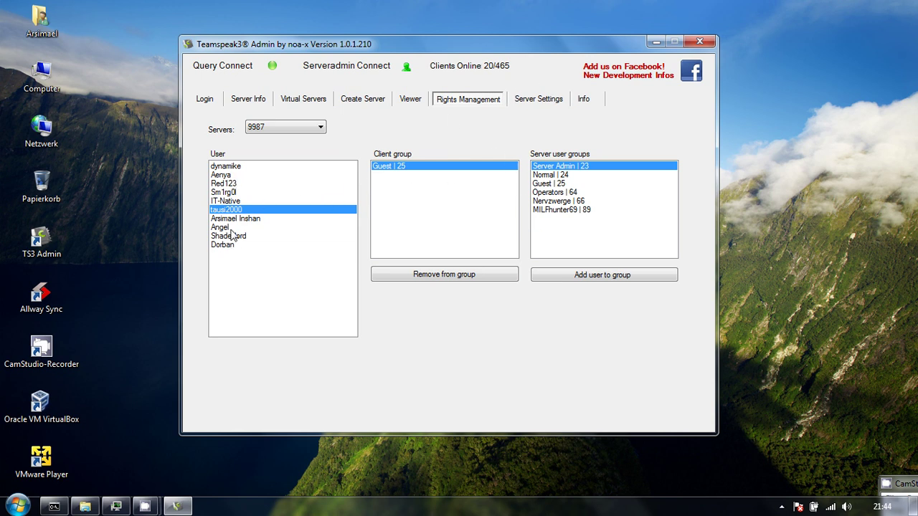
Open Server Settings for server 9987 and browse its Name/Slots, Hostbanner, Password, Messages and Token sections.
{"action": "left_click", "coordinate": [550, 101]}
{"action": "left_click", "coordinate": [232, 153]}
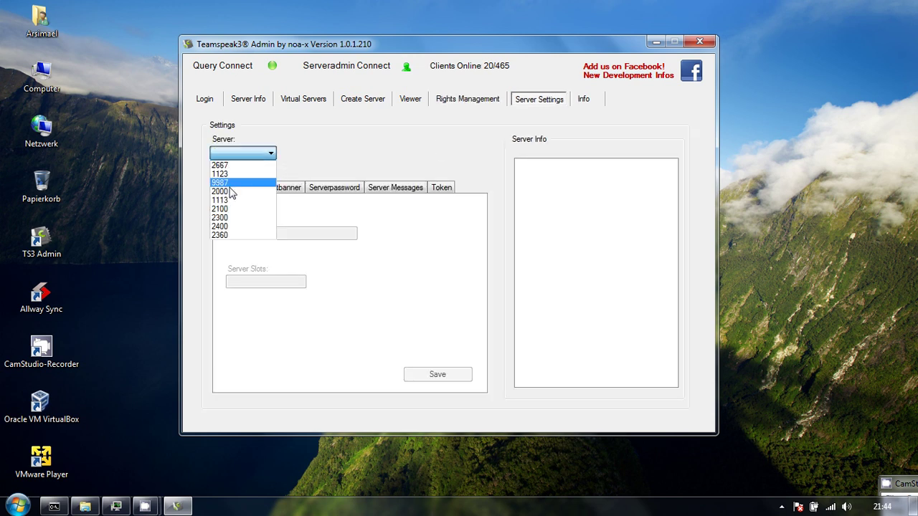
{"action": "left_click", "coordinate": [235, 164]}
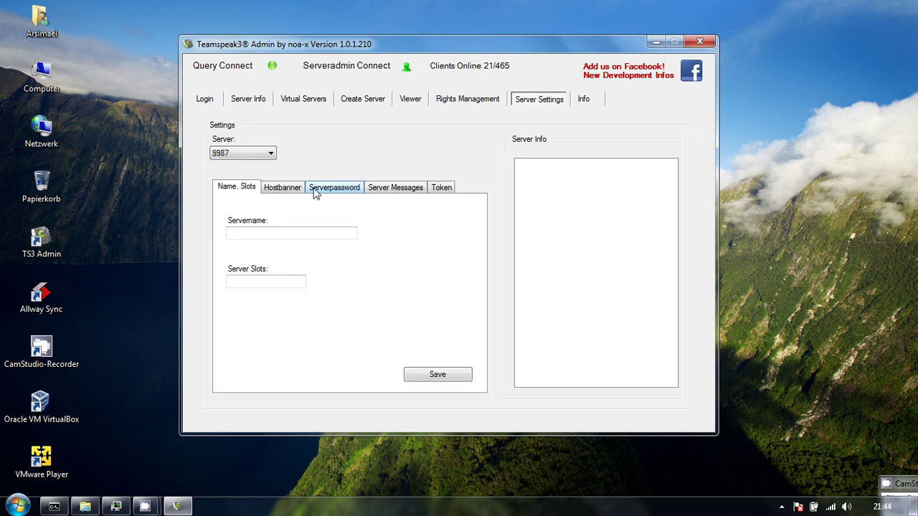
{"action": "left_click", "coordinate": [276, 237]}
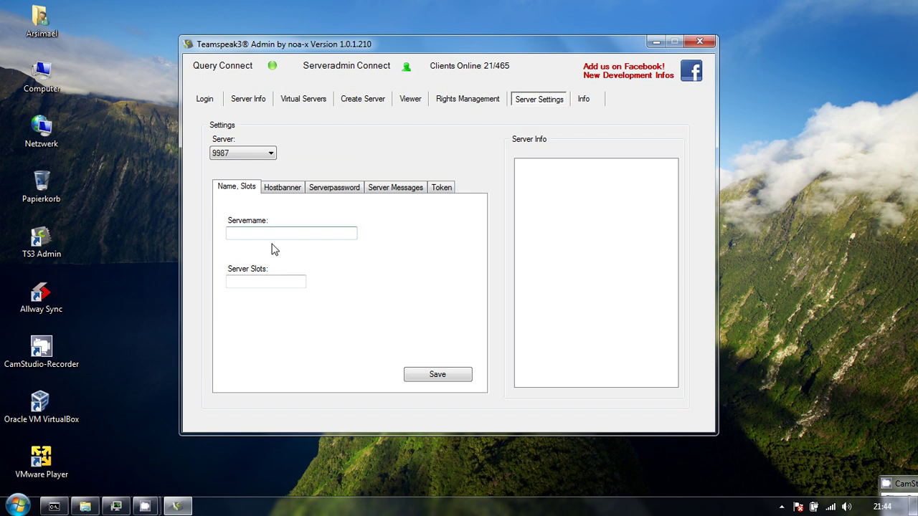
{"action": "left_click", "coordinate": [304, 279]}
{"action": "left_click", "coordinate": [285, 189]}
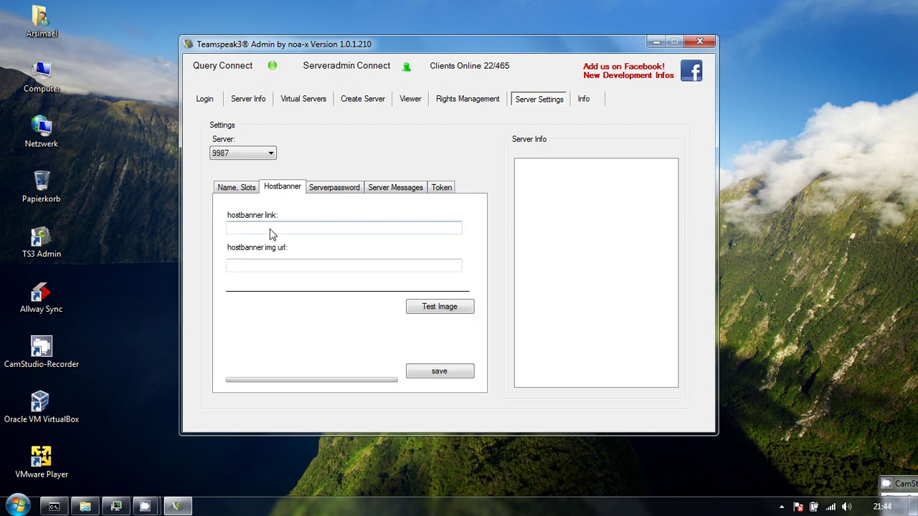
{"action": "left_click", "coordinate": [329, 190]}
{"action": "left_click", "coordinate": [393, 188]}
{"action": "left_click", "coordinate": [443, 189]}
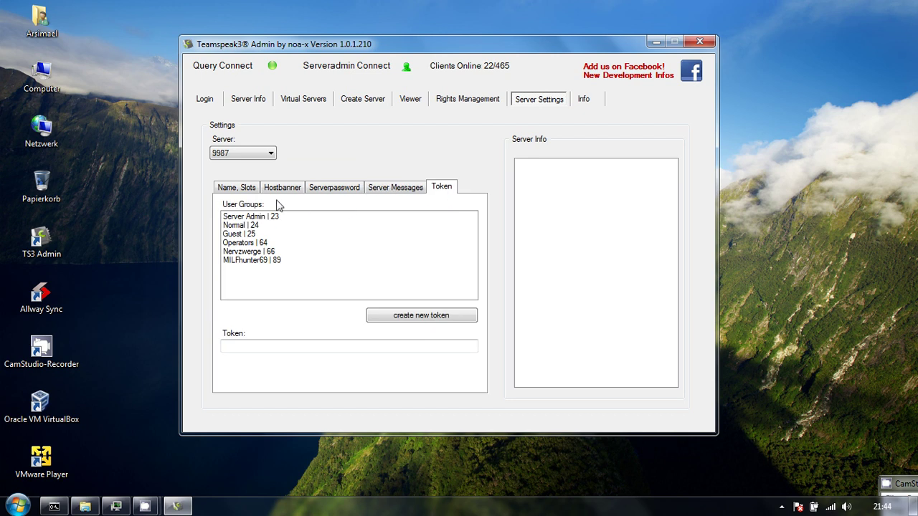
{"action": "left_click", "coordinate": [246, 190]}
Switch to server 2300 and look over its name, slots, host banner and password settings.
{"action": "left_click", "coordinate": [251, 154]}
{"action": "left_click", "coordinate": [254, 198]}
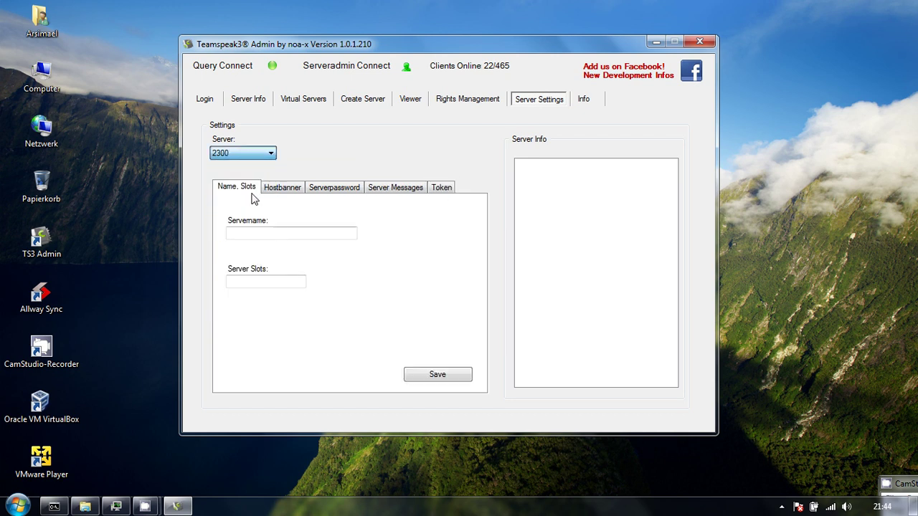
{"action": "left_click", "coordinate": [262, 231]}
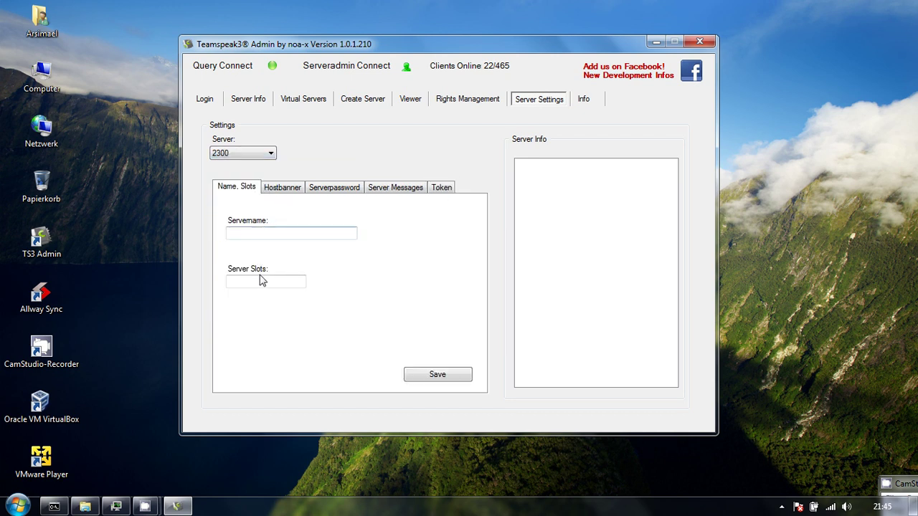
{"action": "left_click", "coordinate": [261, 280]}
{"action": "left_click", "coordinate": [273, 234]}
{"action": "left_click", "coordinate": [271, 278]}
{"action": "left_click", "coordinate": [282, 189]}
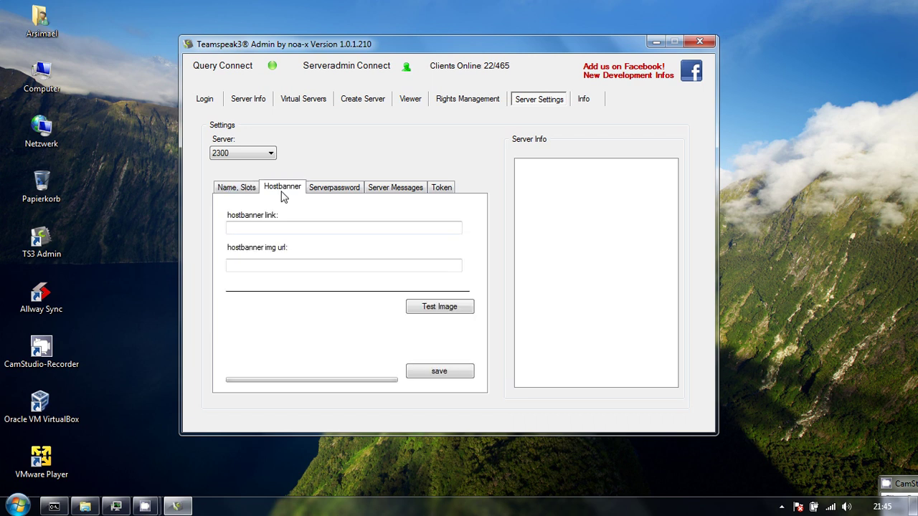
{"action": "left_click", "coordinate": [287, 268]}
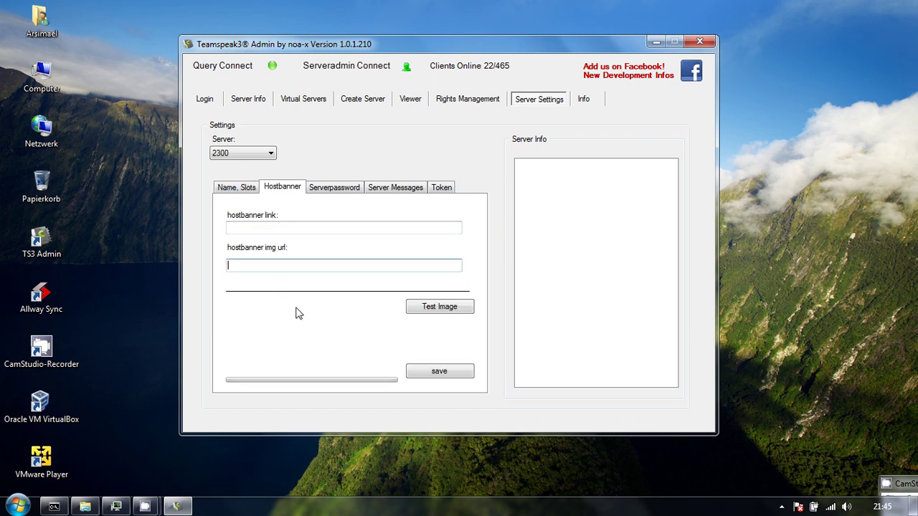
{"action": "left_click", "coordinate": [330, 191]}
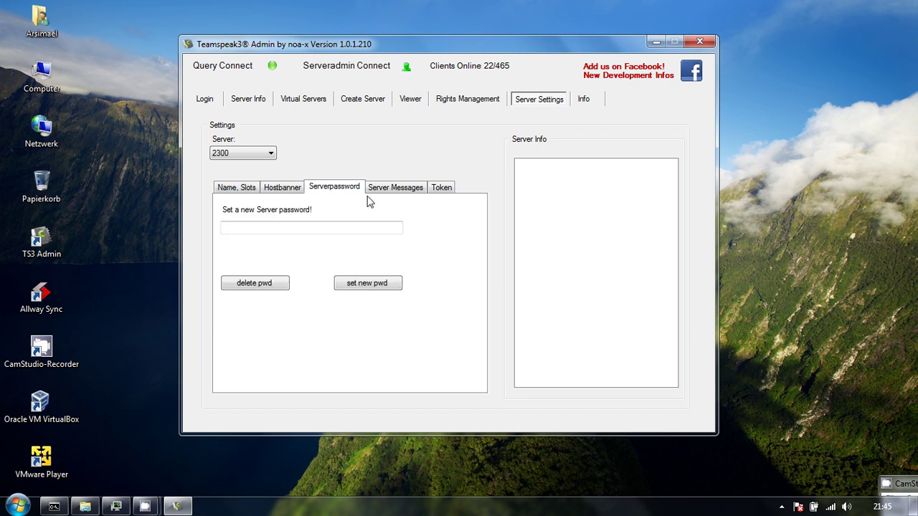
{"action": "left_click", "coordinate": [246, 192]}
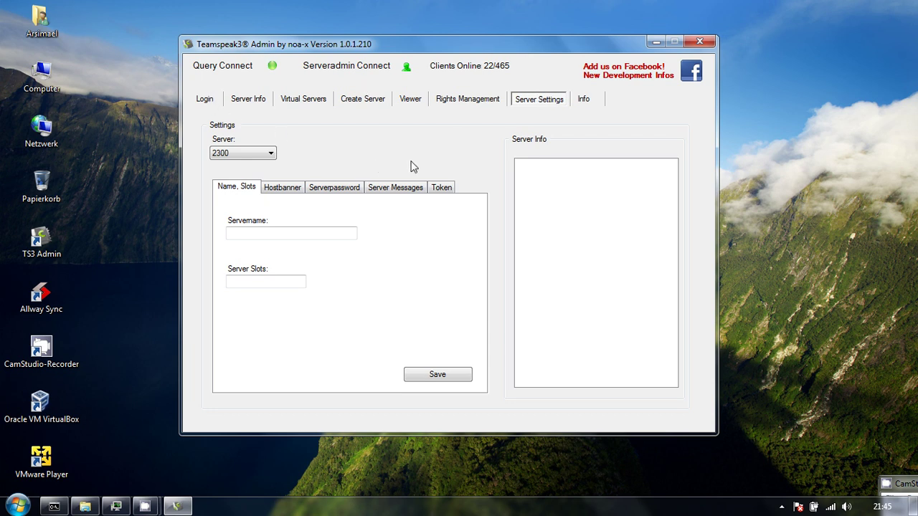
Return to server 9987 and end on its Token section listing six user groups.
{"action": "left_click", "coordinate": [269, 153]}
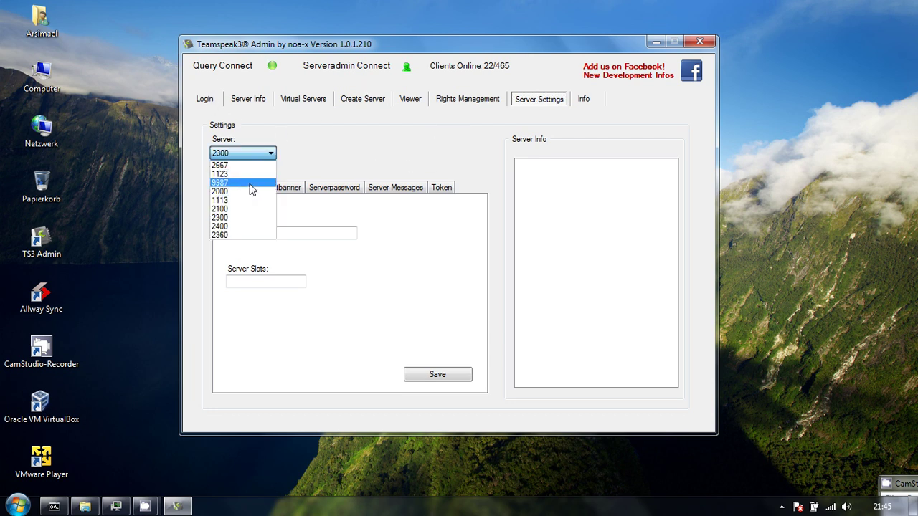
{"action": "left_click", "coordinate": [250, 183]}
{"action": "left_click", "coordinate": [347, 190]}
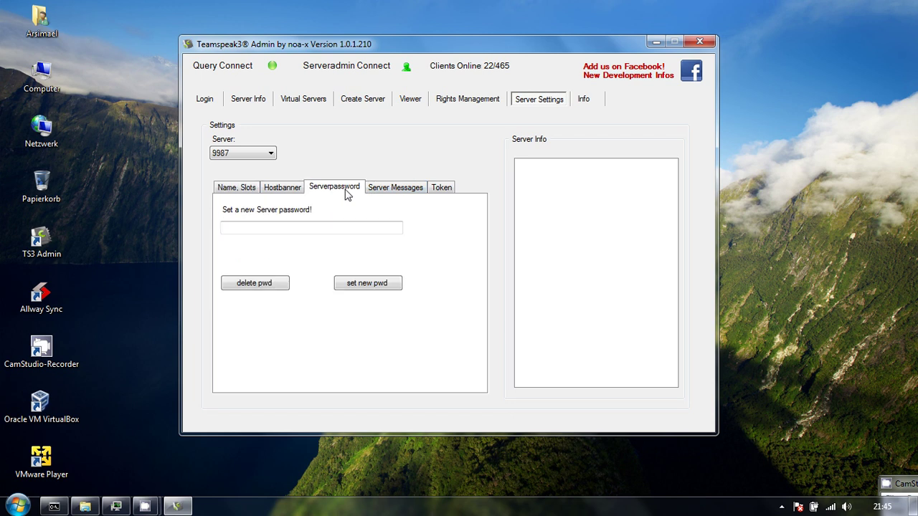
{"action": "left_click", "coordinate": [407, 191]}
{"action": "left_click", "coordinate": [443, 189]}
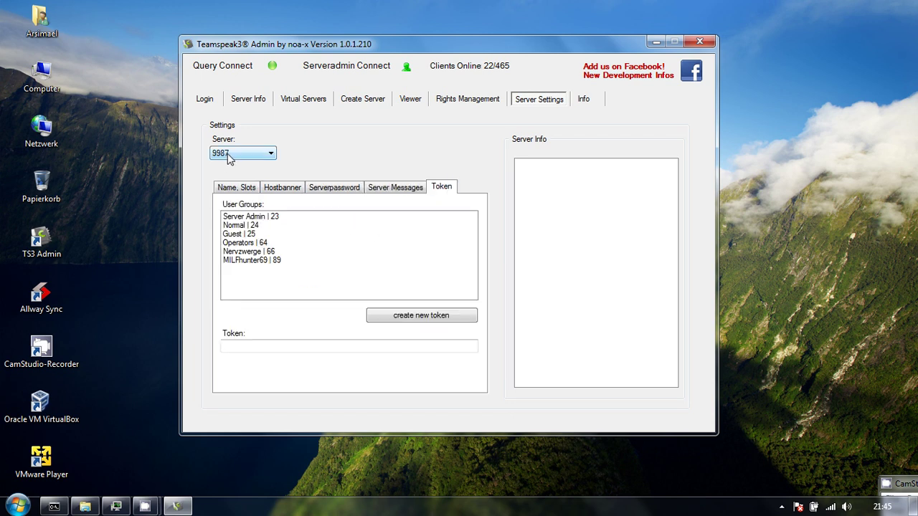
Generate a new privilege token for the Server Admin | 23 group and select it.
{"action": "left_click", "coordinate": [248, 218]}
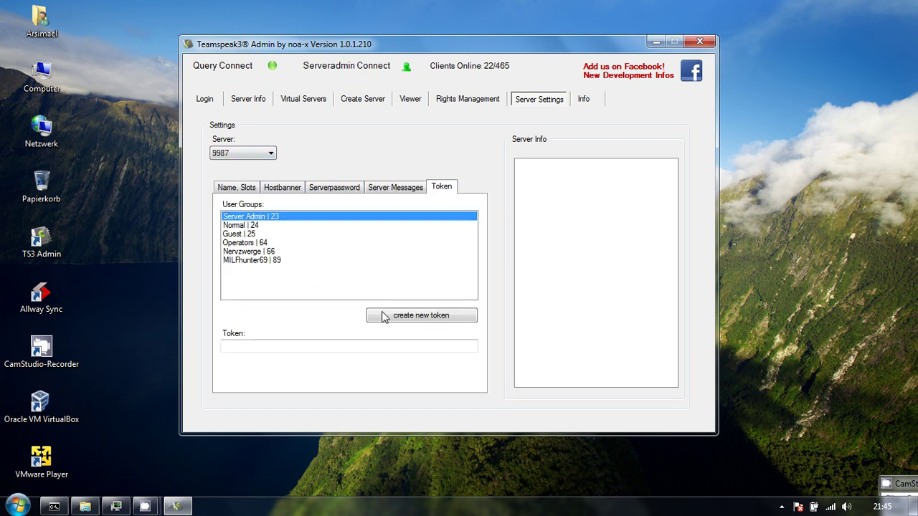
{"action": "left_click", "coordinate": [444, 320]}
{"action": "left_click_drag", "start_coordinate": [224, 347], "coordinate": [407, 351]}
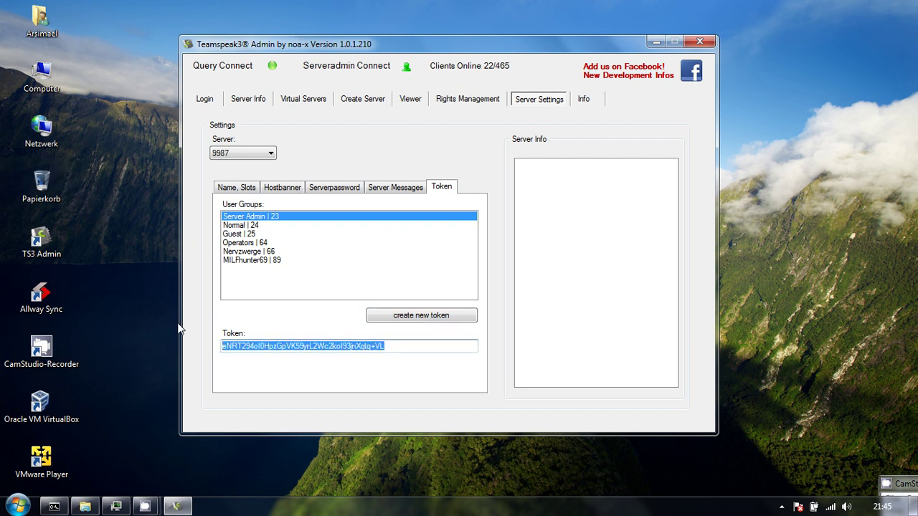
Copy the generated token with Kopieren and go back to the Login page.
{"action": "right_click", "coordinate": [327, 349]}
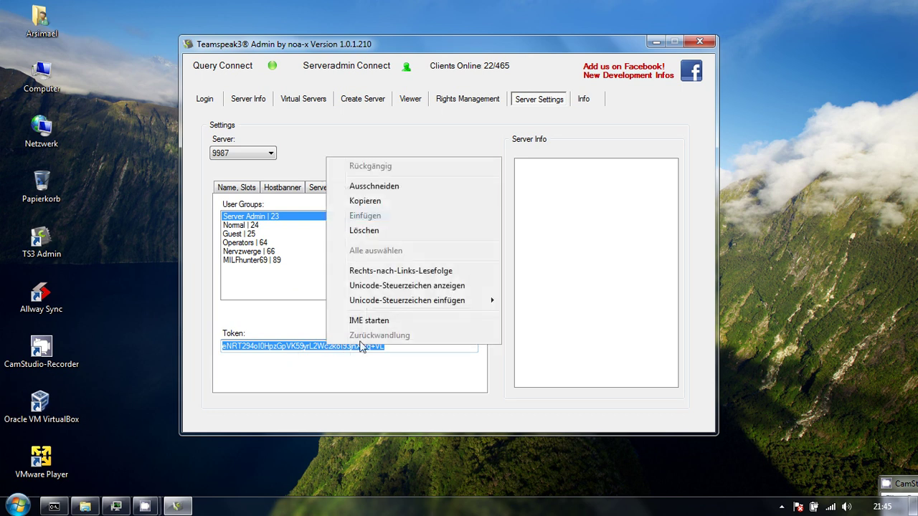
{"action": "left_click", "coordinate": [382, 204]}
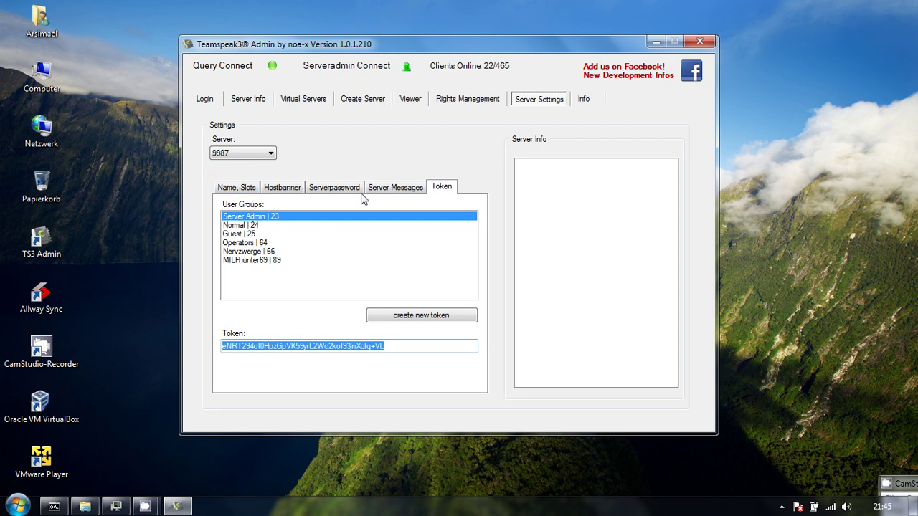
{"action": "right_click", "coordinate": [358, 349]}
{"action": "left_click", "coordinate": [405, 202]}
{"action": "left_click", "coordinate": [216, 104]}
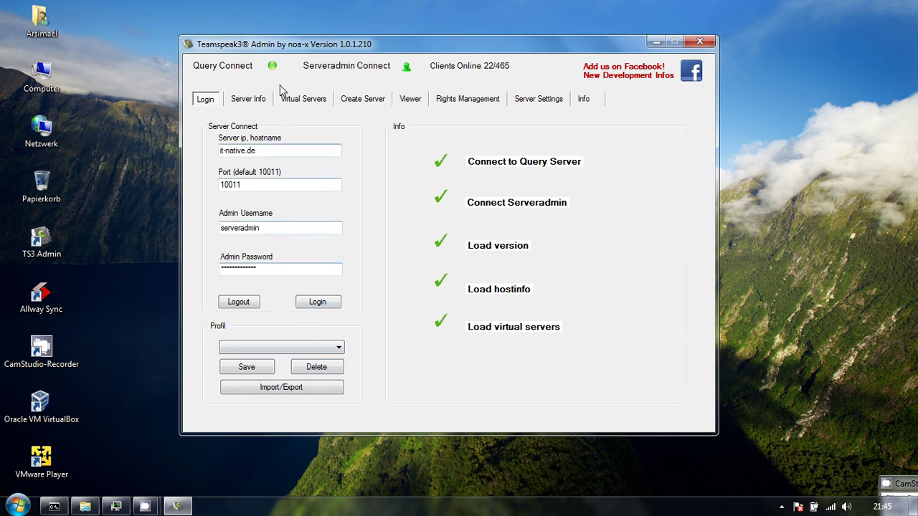
Close the Teamspeak3 Admin window to return to the desktop.
{"action": "left_click", "coordinate": [701, 42]}
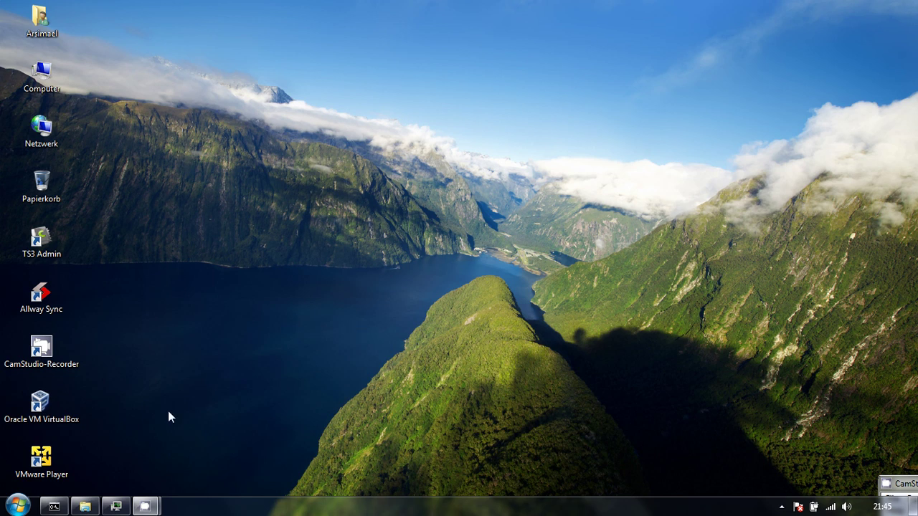
Launch YaTQA and connect to it-native.de as serveradmin using the query password.
{"action": "left_click", "coordinate": [18, 506]}
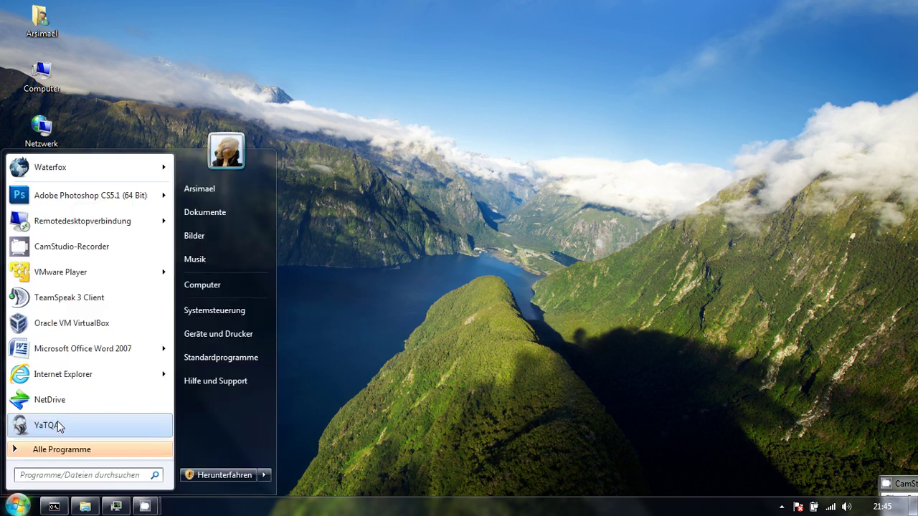
{"action": "left_click", "coordinate": [60, 427]}
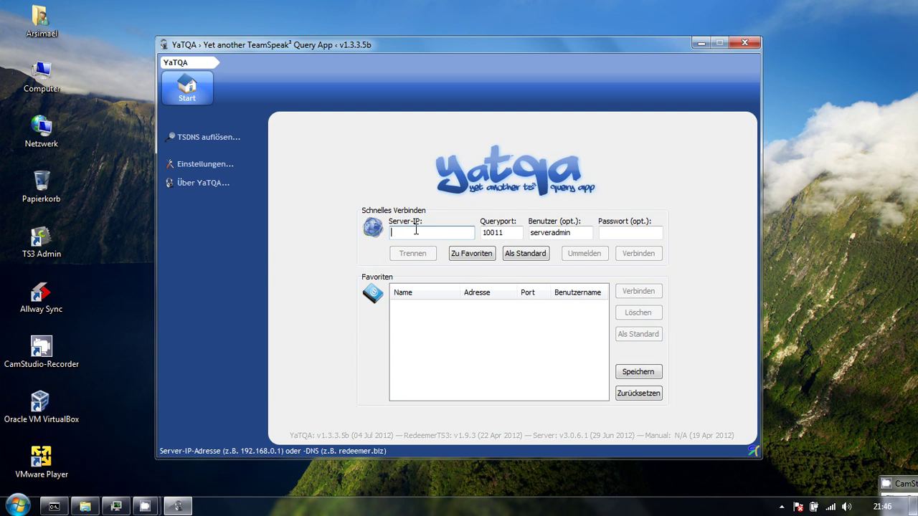
{"action": "type", "text": "it"}
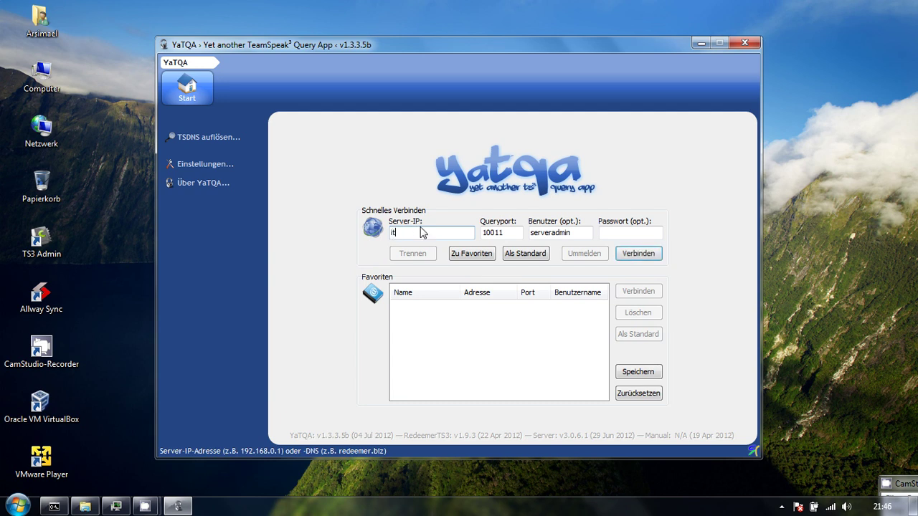
{"action": "type", "text": "-native.de"}
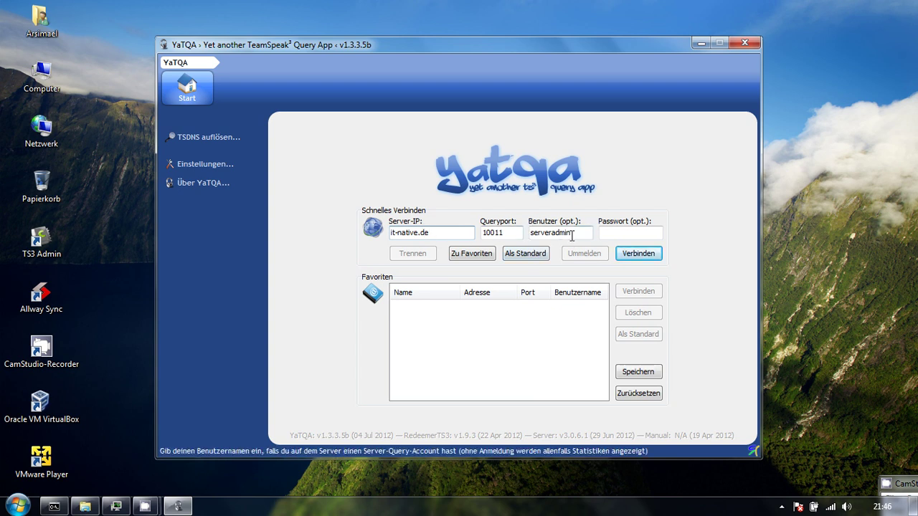
{"action": "left_click", "coordinate": [621, 232]}
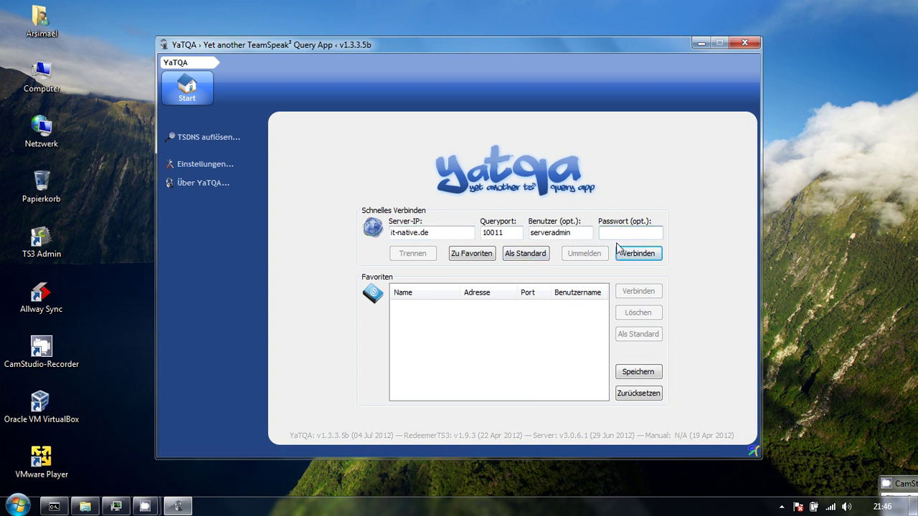
{"action": "type", "text": "••••••••••••"}
{"action": "left_click", "coordinate": [619, 251]}
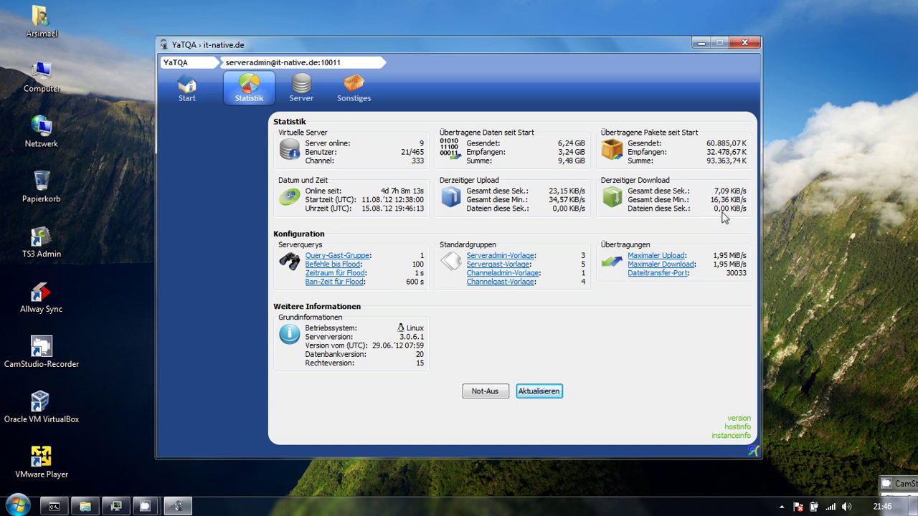
Refresh the instance statistics, then switch to the virtual server list.
{"action": "left_click", "coordinate": [542, 392]}
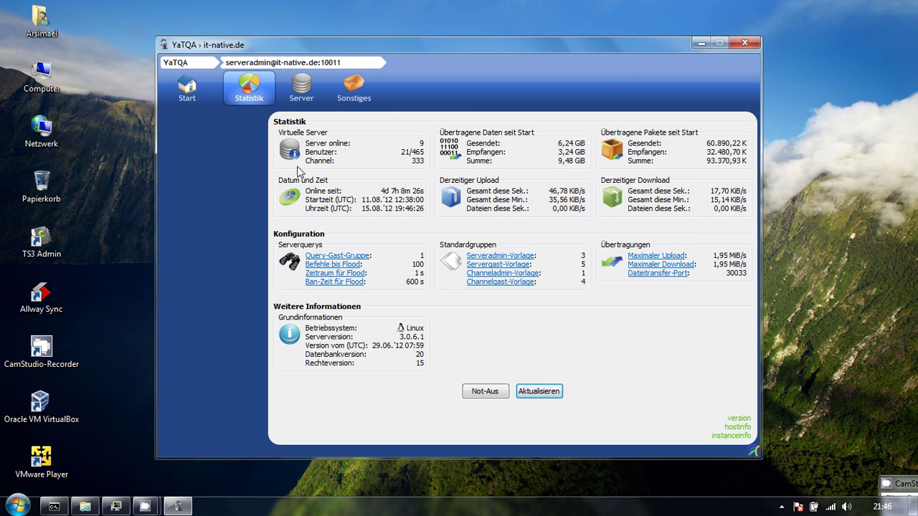
{"action": "left_click", "coordinate": [301, 88]}
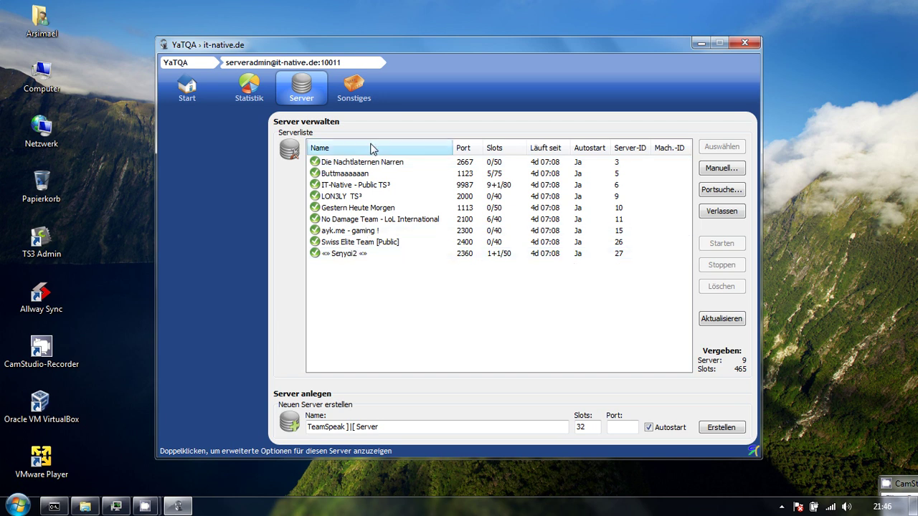
Select the default new-server name, then switch to the Sonstiges page.
{"action": "triple_click", "coordinate": [388, 427]}
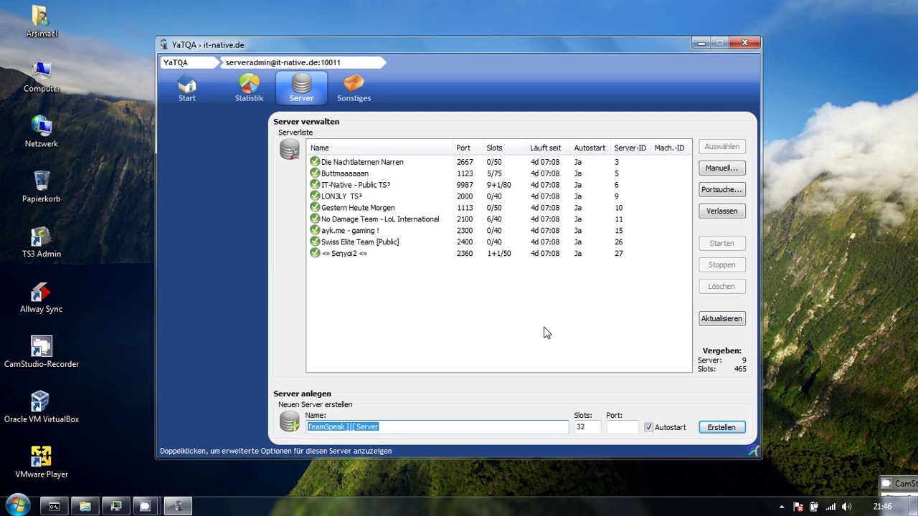
{"action": "left_click", "coordinate": [353, 90]}
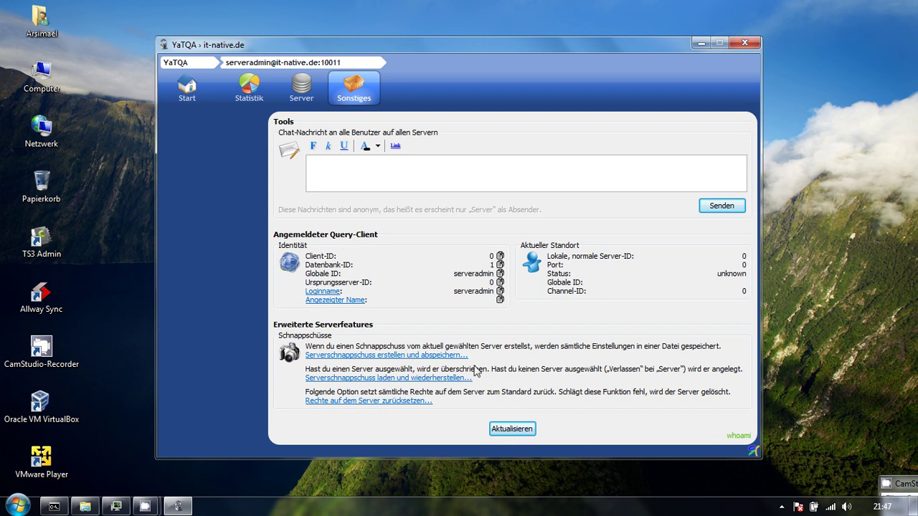
Return to the server list and open IT-Native - Public TS³ (port 9987) statistics.
{"action": "left_click", "coordinate": [301, 94]}
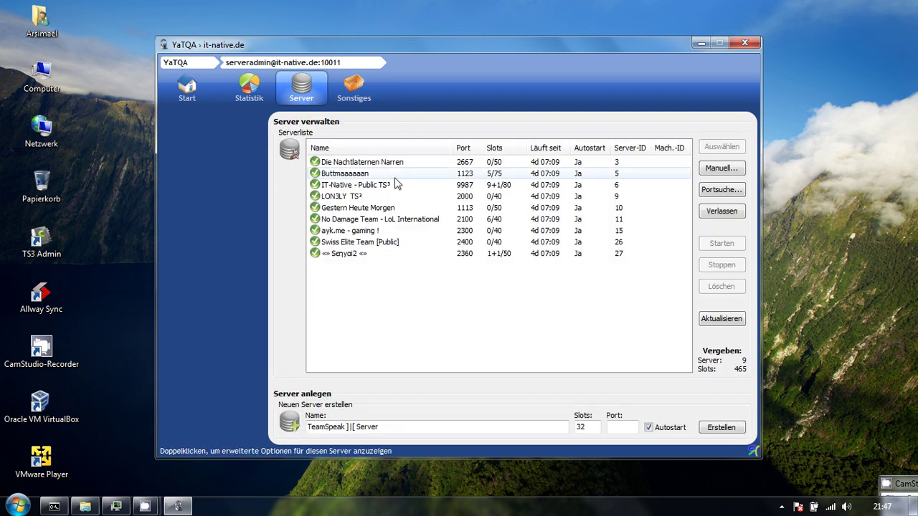
{"action": "left_click", "coordinate": [352, 186]}
{"action": "double_click", "coordinate": [353, 185]}
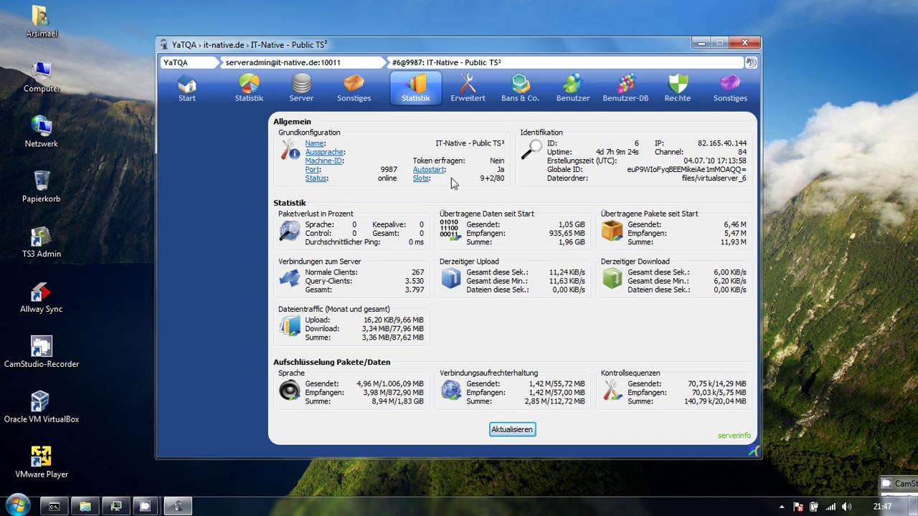
Cancel a slot edit to keep 80 maximum slots, then view the Erweitert settings.
{"action": "left_click", "coordinate": [422, 178]}
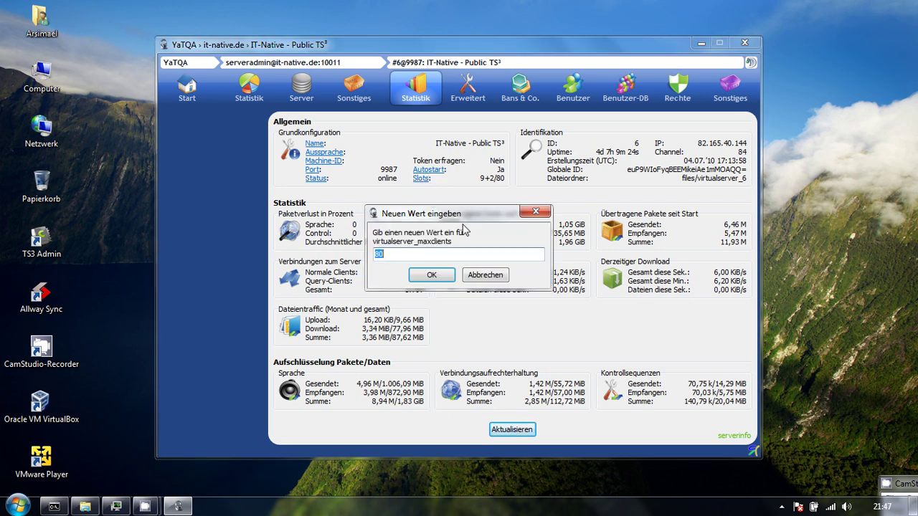
{"action": "left_click", "coordinate": [485, 278]}
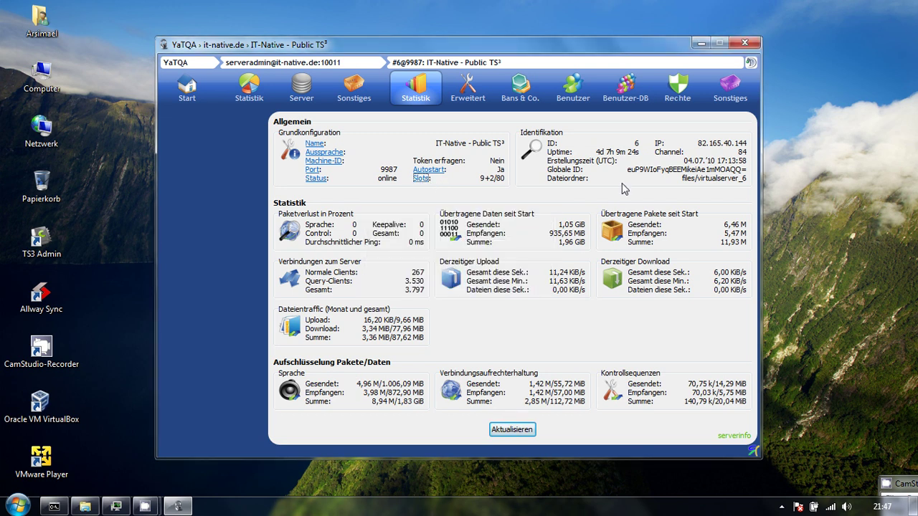
{"action": "left_click", "coordinate": [466, 95]}
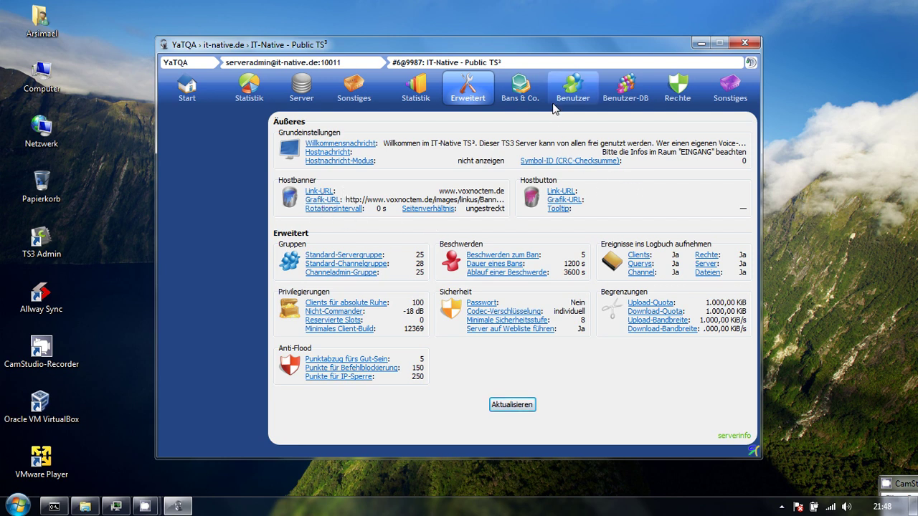
Open server 9987's ban list, briefly checking the complaints list.
{"action": "left_click", "coordinate": [521, 95]}
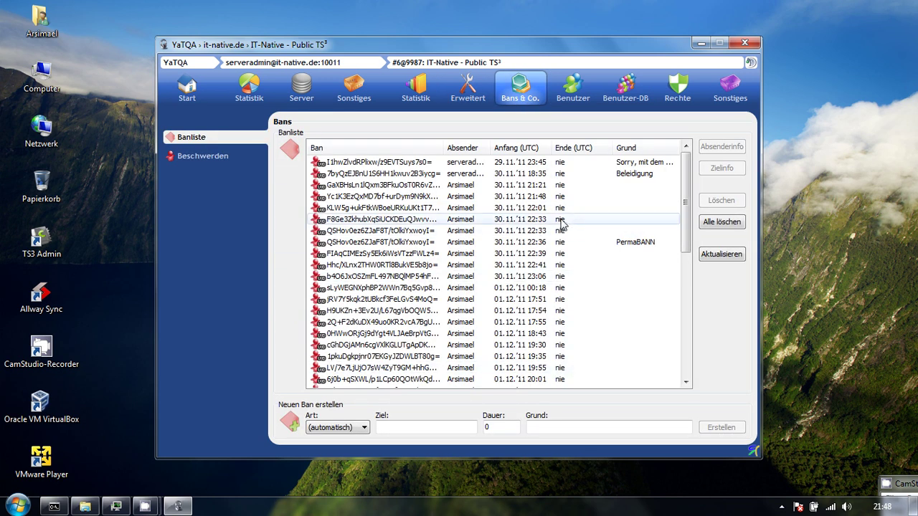
{"action": "left_click", "coordinate": [233, 159]}
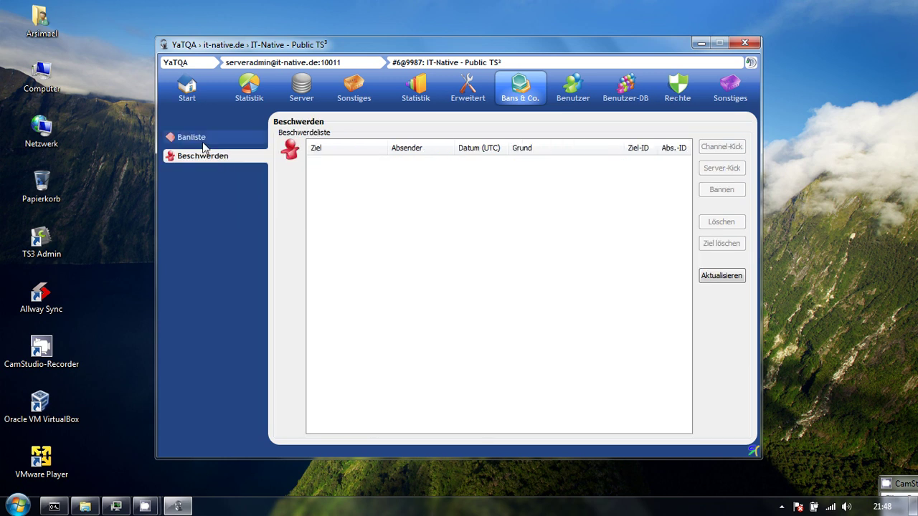
{"action": "left_click", "coordinate": [203, 143]}
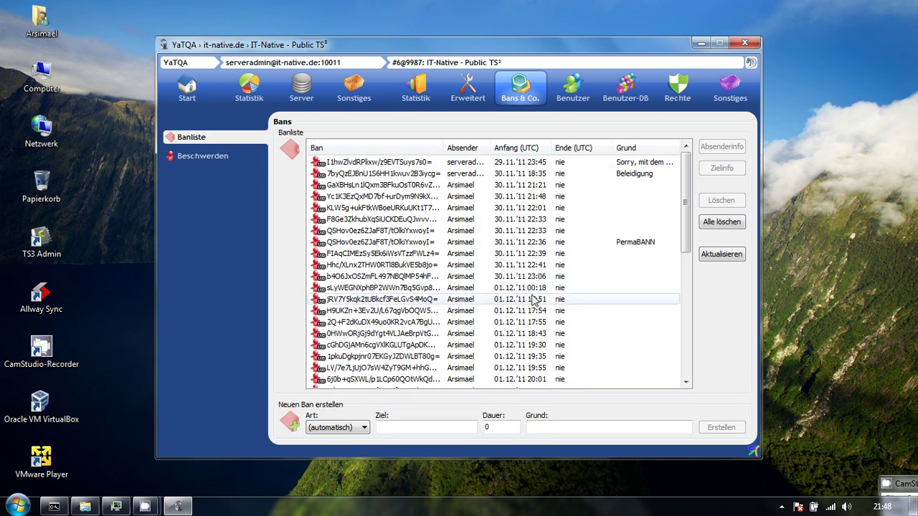
Set the new ban's Art to Globale ID and place the cursor in the Ziel field.
{"action": "left_click", "coordinate": [362, 427]}
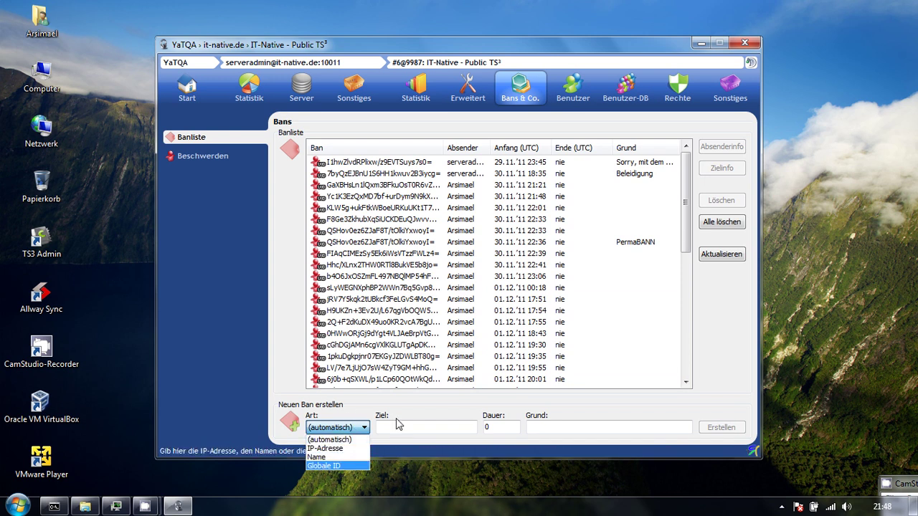
{"action": "left_click", "coordinate": [225, 387]}
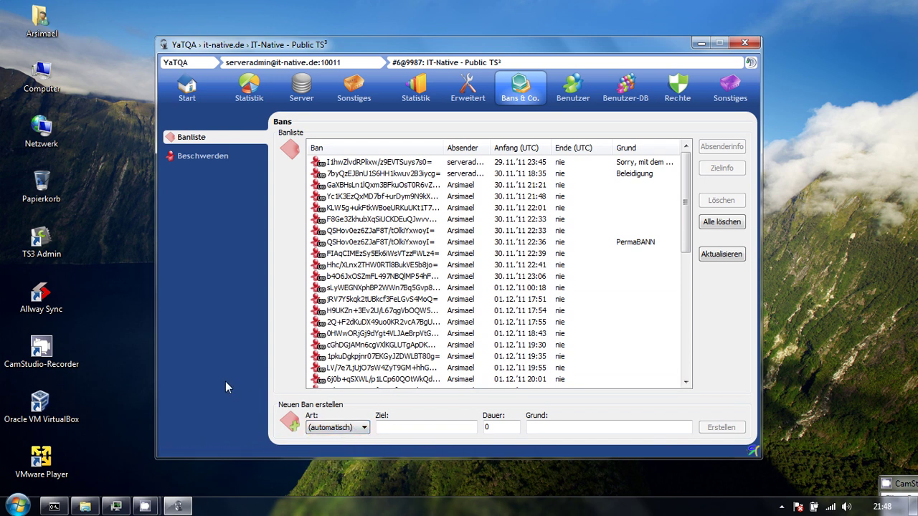
{"action": "left_click", "coordinate": [326, 428]}
{"action": "left_click", "coordinate": [333, 449]}
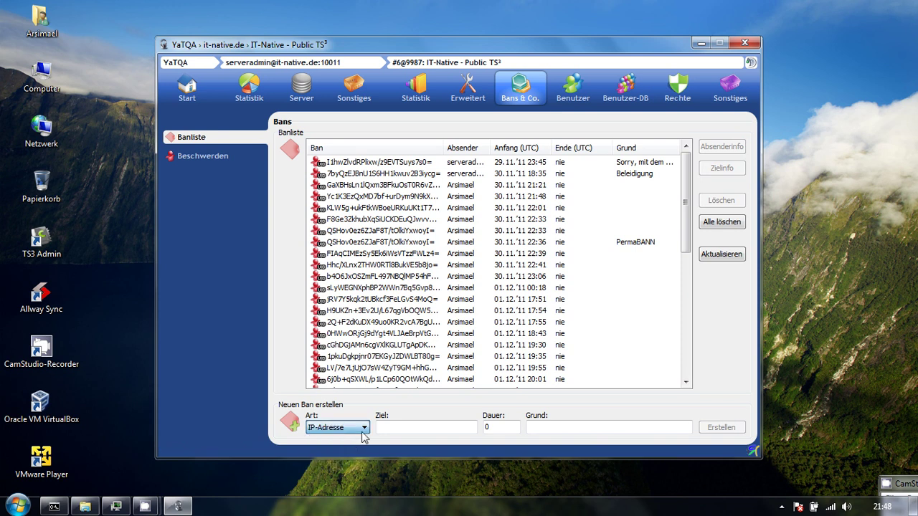
{"action": "left_click", "coordinate": [420, 429]}
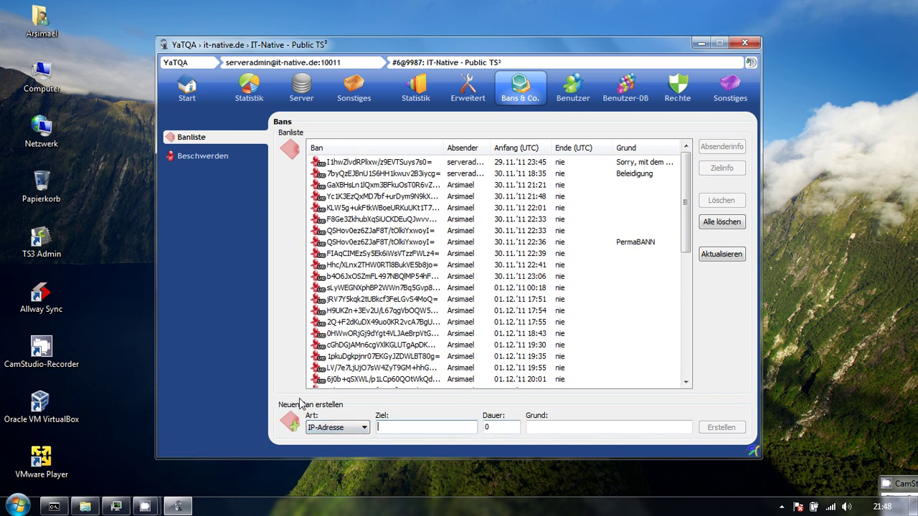
{"action": "left_click", "coordinate": [337, 427]}
{"action": "left_click", "coordinate": [339, 466]}
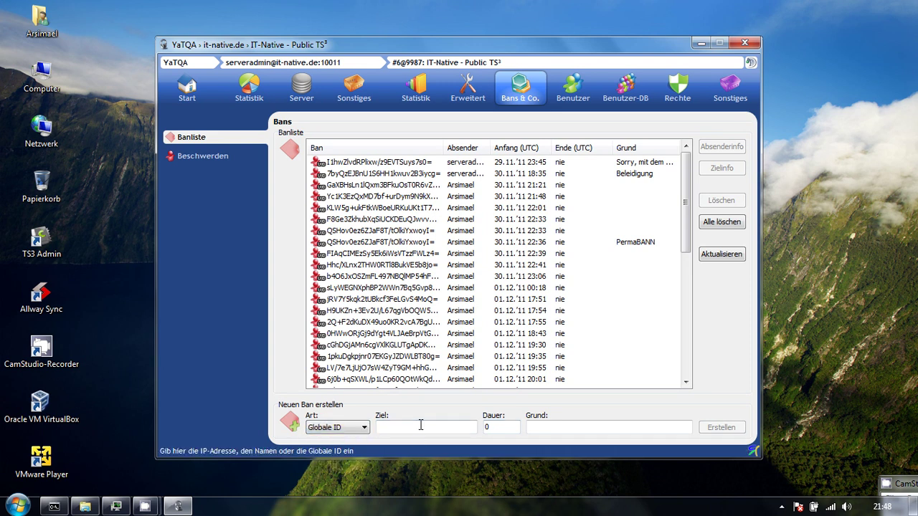
{"action": "left_click", "coordinate": [440, 426]}
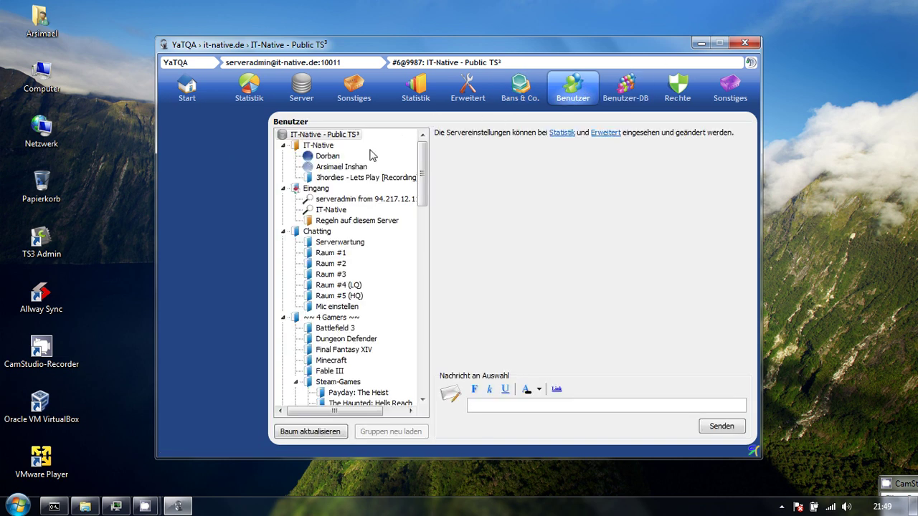
Browse the connected-users tree to show the Server Admin user's details.
{"action": "left_click_drag", "start_coordinate": [421, 161], "coordinate": [424, 120]}
{"action": "left_click", "coordinate": [366, 199]}
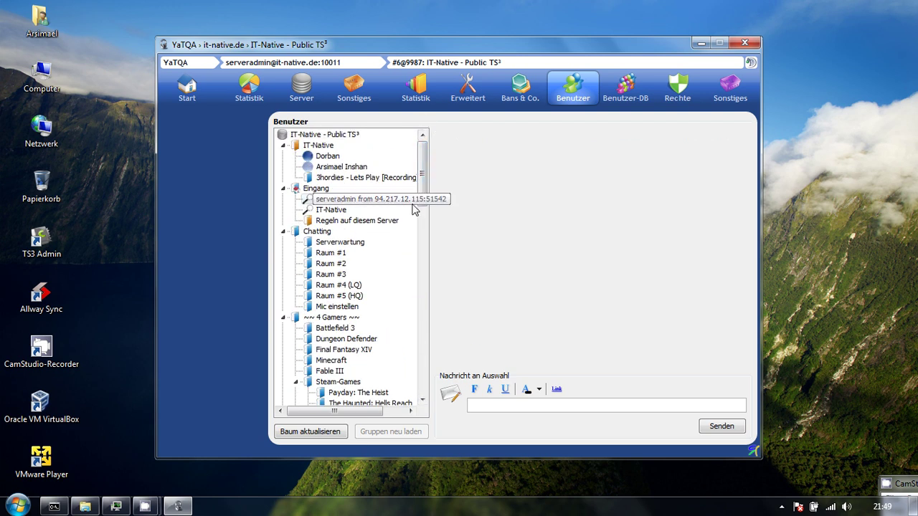
{"action": "left_click", "coordinate": [332, 210]}
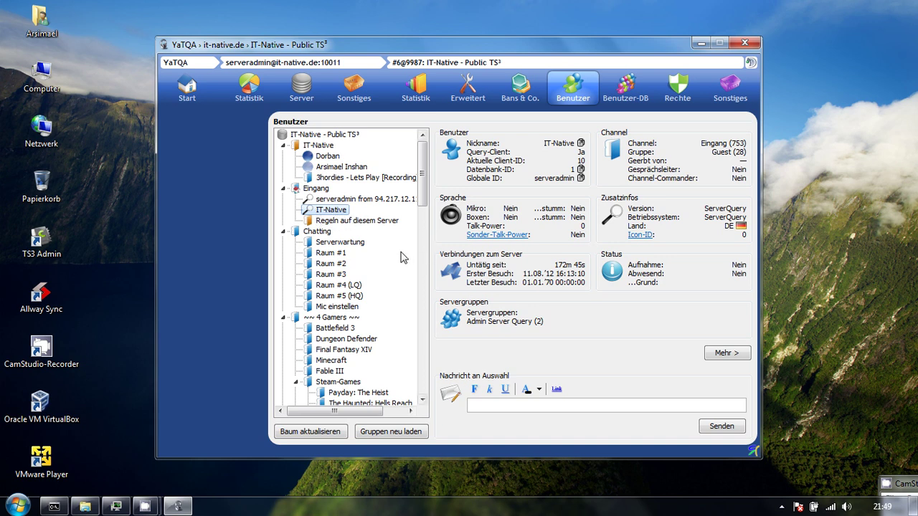
{"action": "scroll", "coordinate": [396, 255], "scroll_direction": "down", "scroll_amount": 10}
{"action": "left_click_drag", "start_coordinate": [422, 369], "coordinate": [403, 147]}
{"action": "left_click_drag", "start_coordinate": [332, 167], "coordinate": [319, 145]}
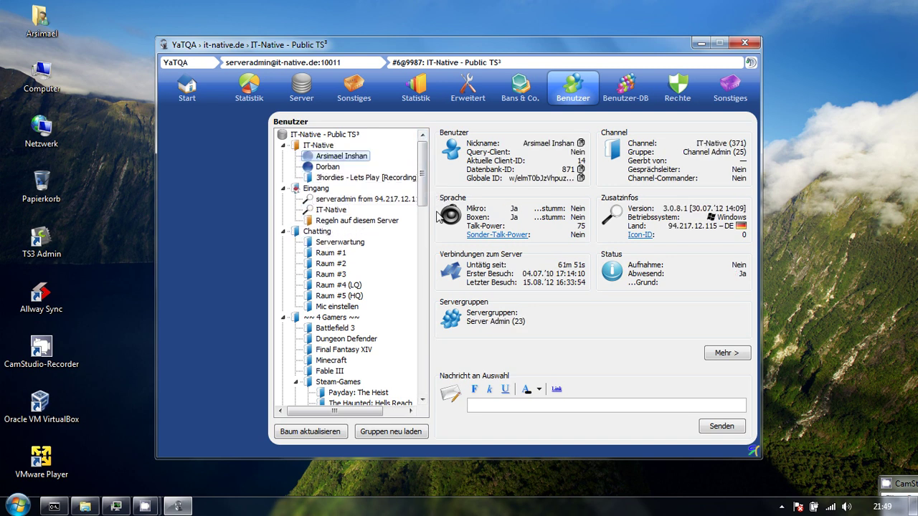
Choose Rechte bearbeiten for the user, visit Benutzer-DB, and return to the Benutzer tree.
{"action": "right_click", "coordinate": [329, 157]}
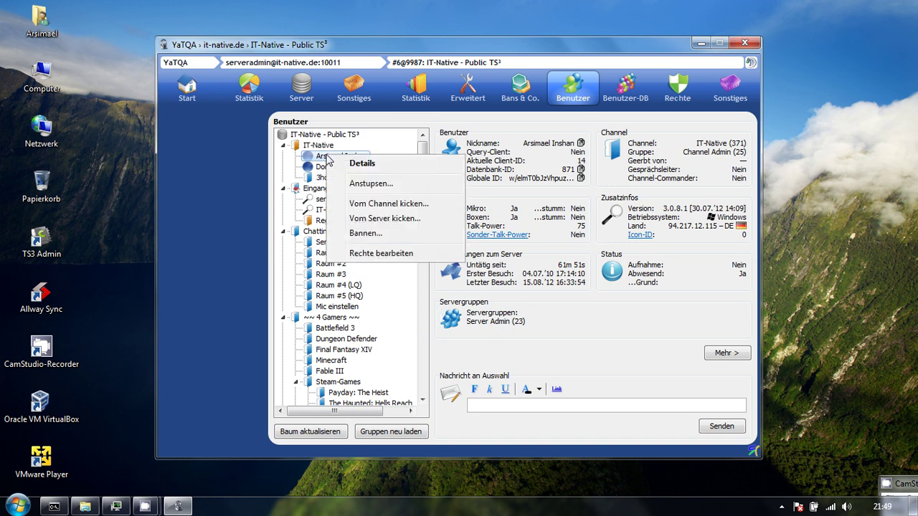
{"action": "left_click", "coordinate": [409, 256]}
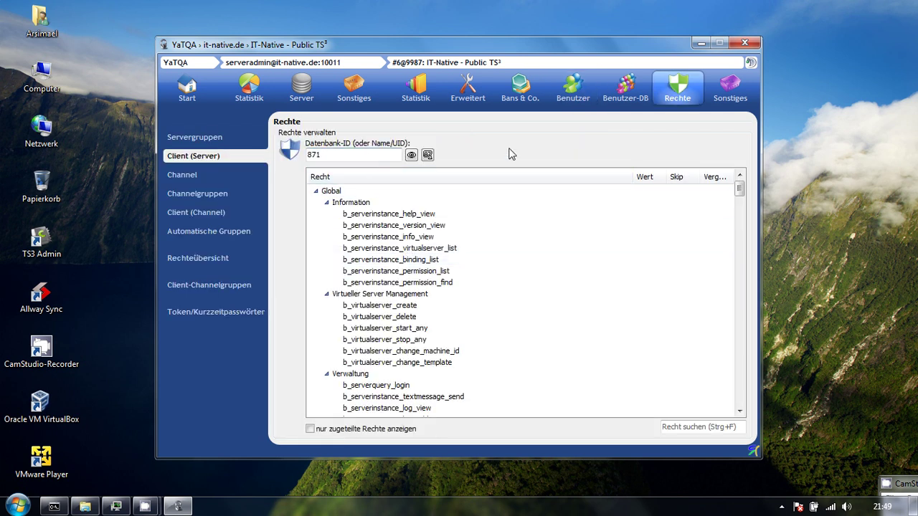
{"action": "left_click", "coordinate": [615, 97]}
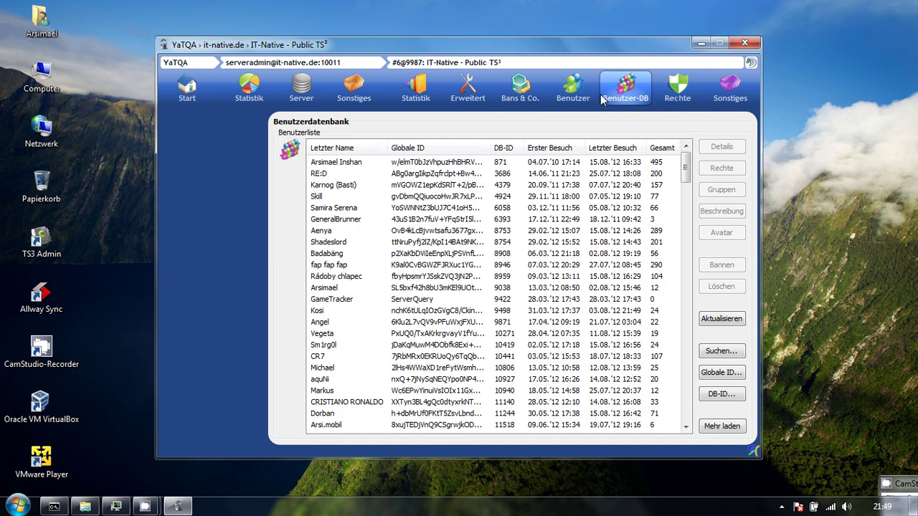
{"action": "left_click", "coordinate": [556, 100]}
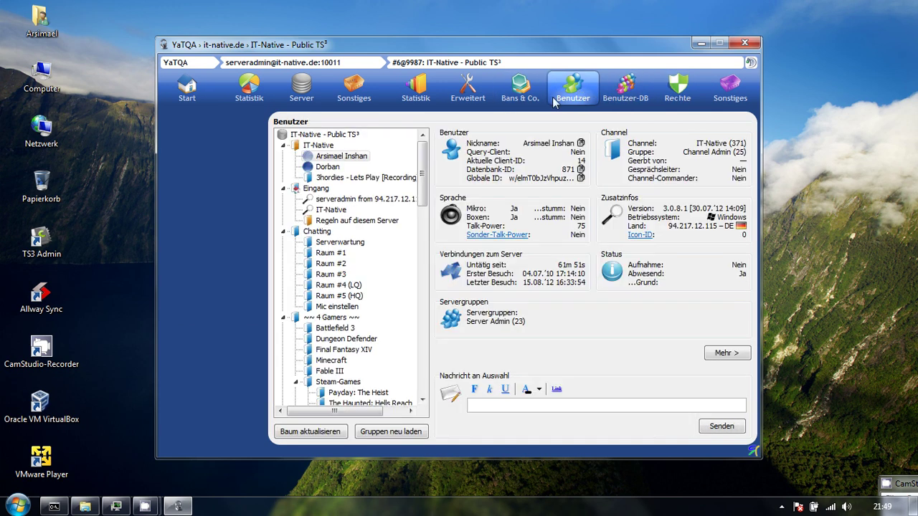
Inspect the IT-Native channel and users in the tree, then open the Benutzer-DB user database.
{"action": "right_click", "coordinate": [338, 156]}
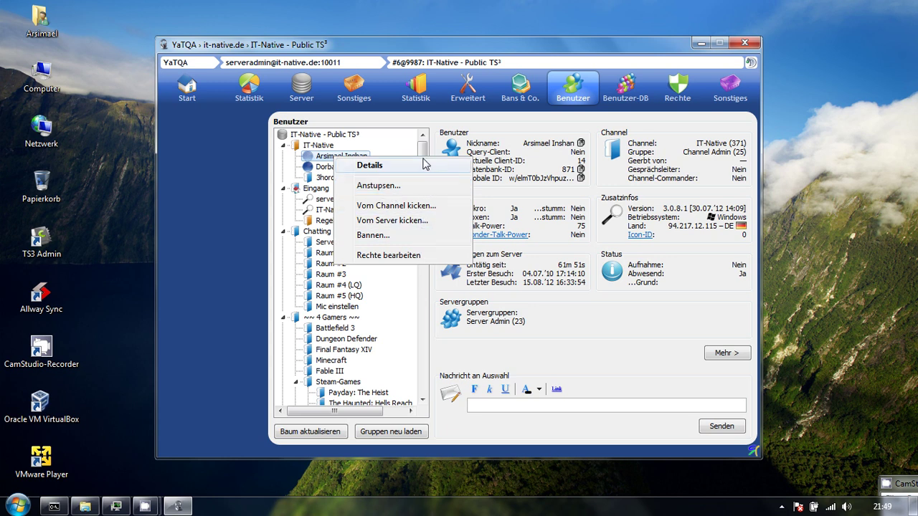
{"action": "left_click", "coordinate": [597, 319]}
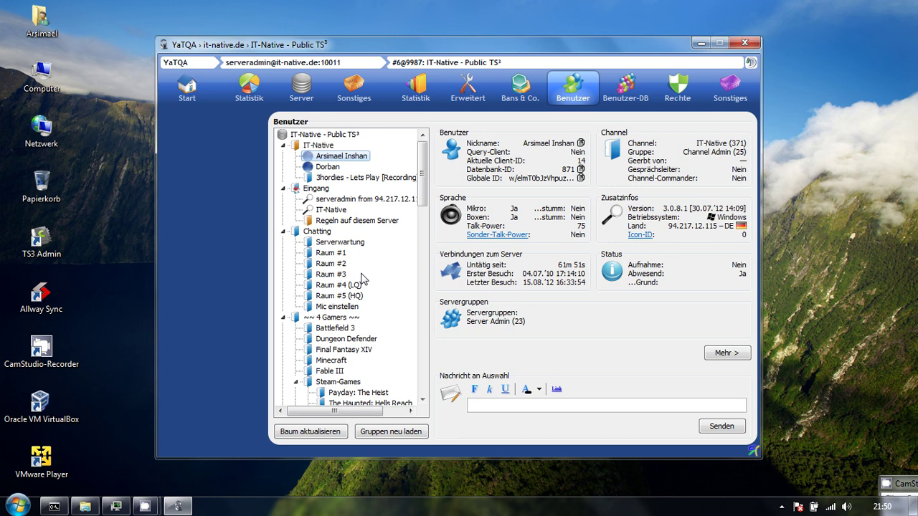
{"action": "left_click", "coordinate": [331, 147]}
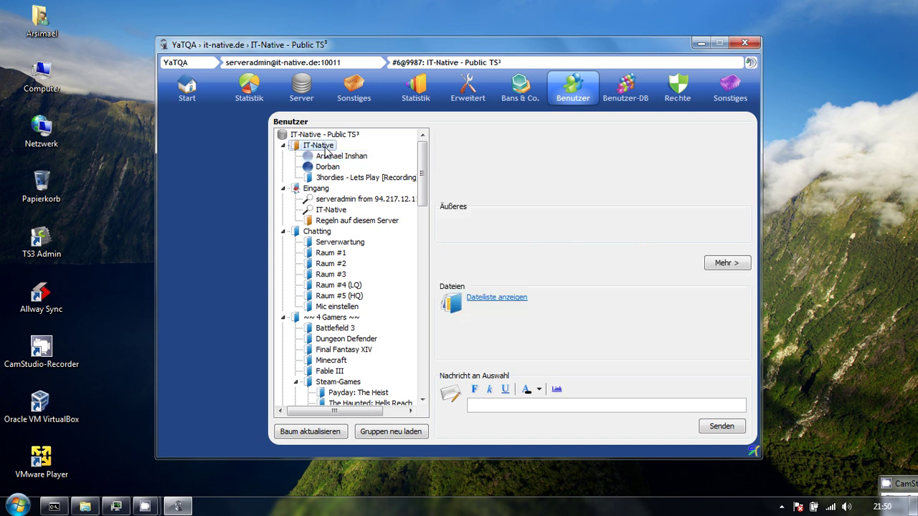
{"action": "left_click", "coordinate": [534, 409]}
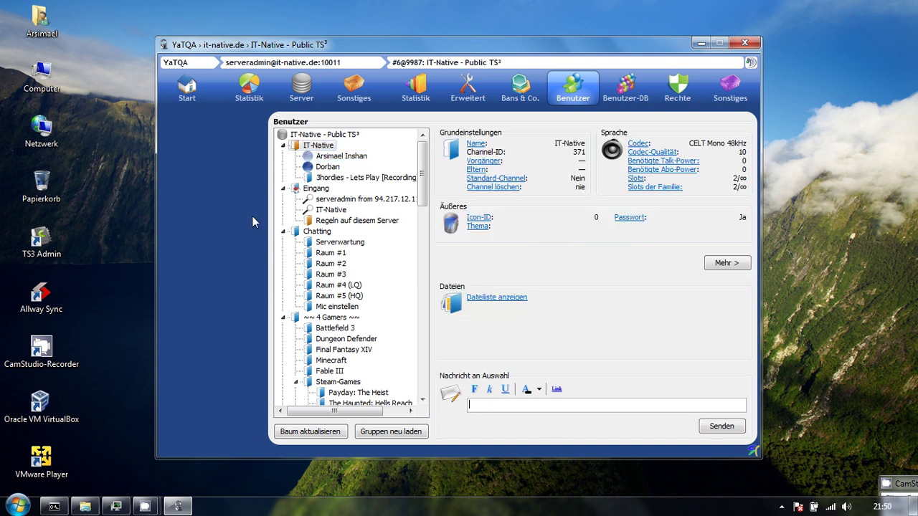
{"action": "left_click", "coordinate": [334, 169]}
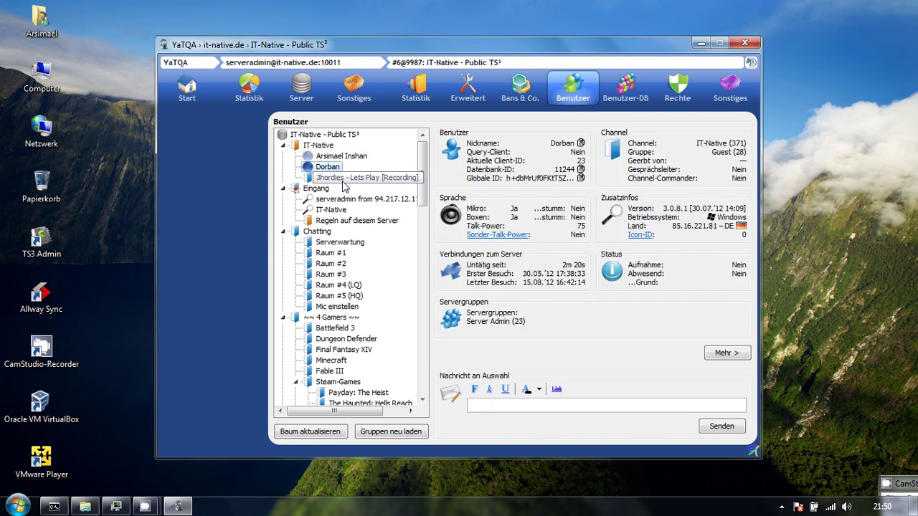
{"action": "left_click", "coordinate": [316, 136]}
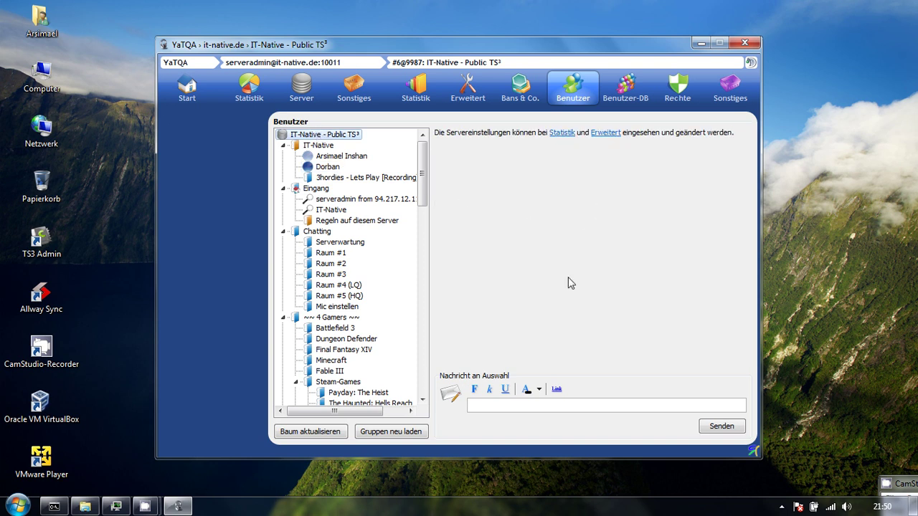
{"action": "left_click", "coordinate": [628, 102]}
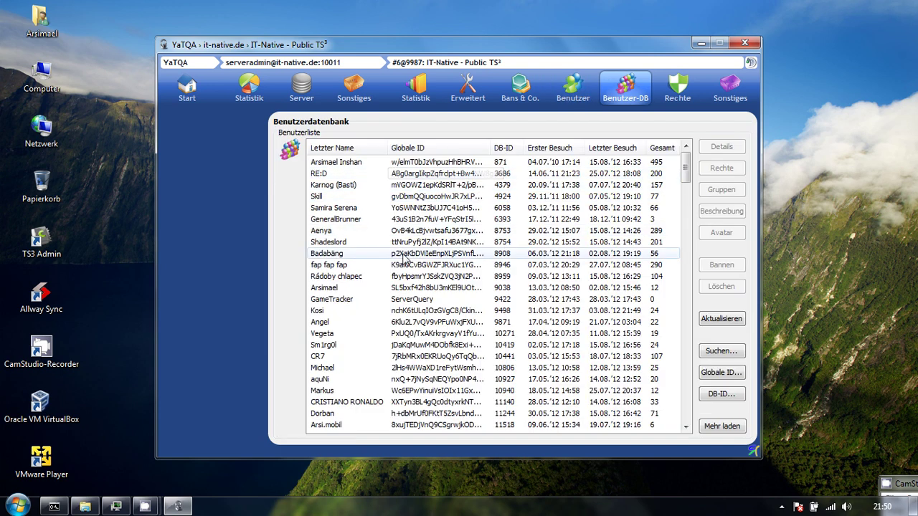
Narrow the Globale ID column and try a database search, cancelling it.
{"action": "left_click", "coordinate": [413, 289]}
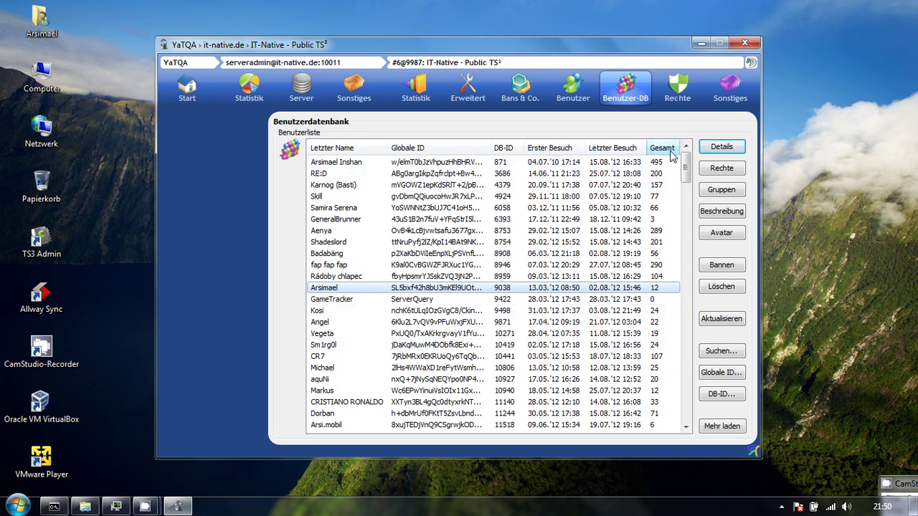
{"action": "left_click_drag", "start_coordinate": [494, 147], "coordinate": [459, 147]}
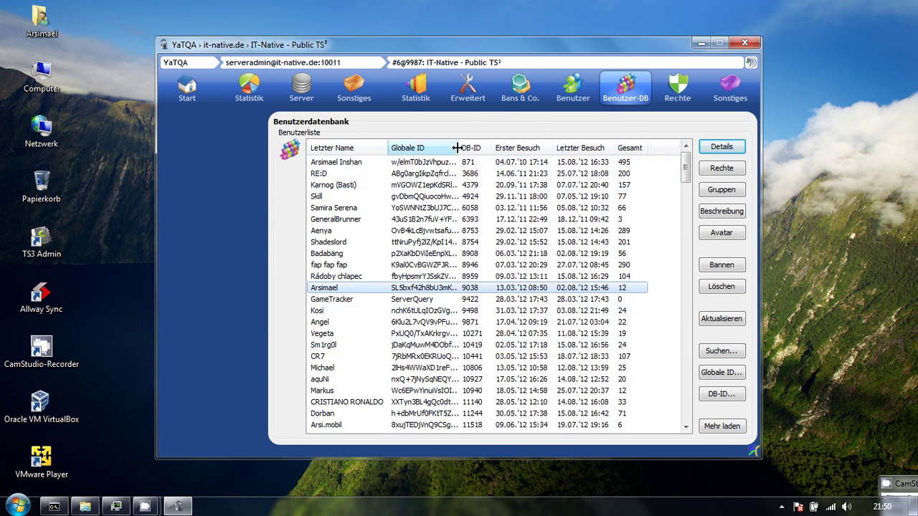
{"action": "left_click", "coordinate": [451, 310]}
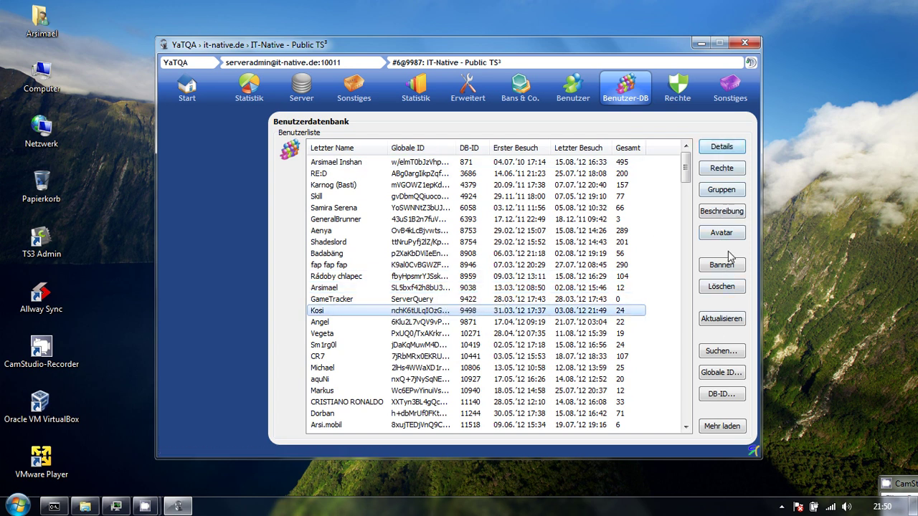
{"action": "left_click", "coordinate": [723, 349]}
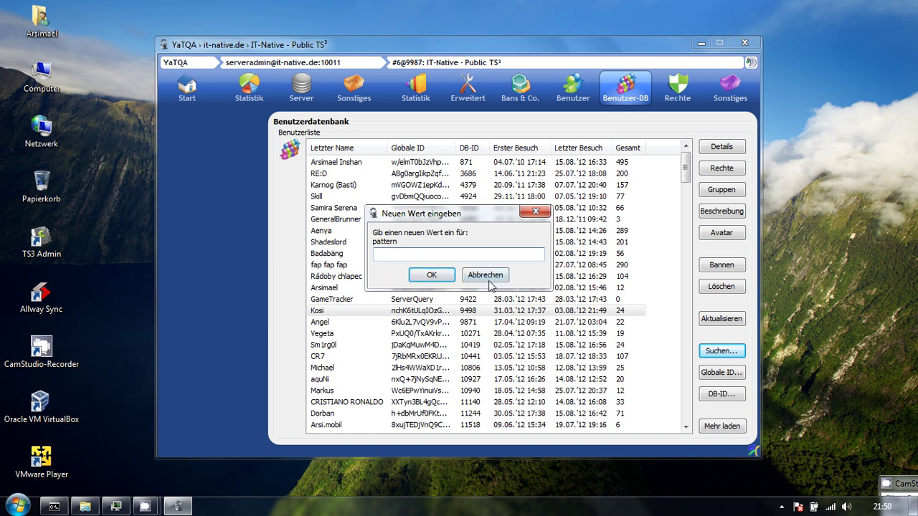
{"action": "left_click", "coordinate": [485, 276]}
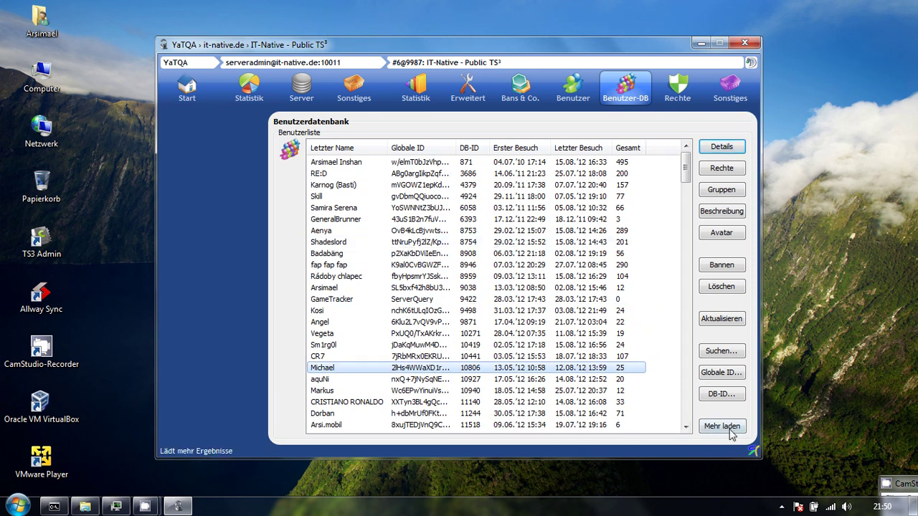
Sort users by DB-ID newest first and load more, showing DB-IDs 12664 down to 12637.
{"action": "left_click_drag", "start_coordinate": [684, 172], "coordinate": [700, 451]}
{"action": "left_click", "coordinate": [469, 147]}
{"action": "left_click_drag", "start_coordinate": [686, 405], "coordinate": [676, 145]}
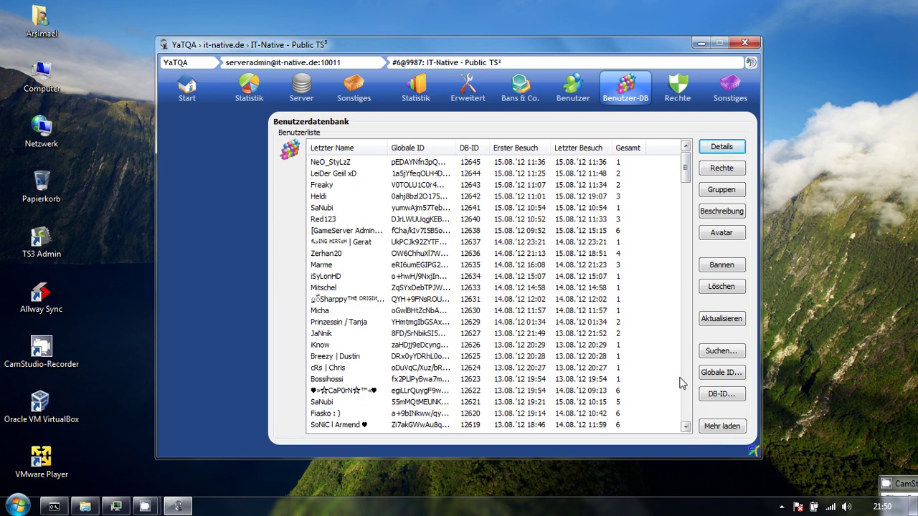
{"action": "left_click", "coordinate": [721, 426]}
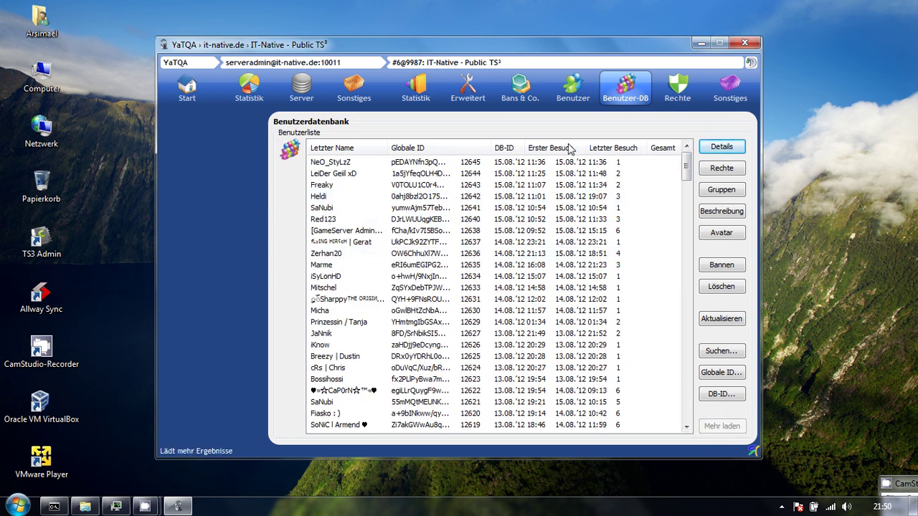
{"action": "left_click_drag", "start_coordinate": [686, 179], "coordinate": [674, 144]}
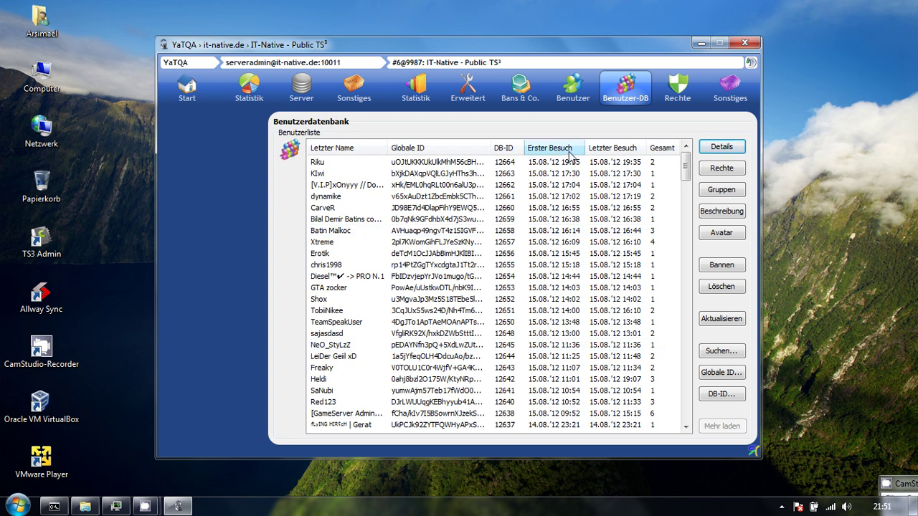
{"action": "left_click_drag", "start_coordinate": [685, 163], "coordinate": [668, 150]}
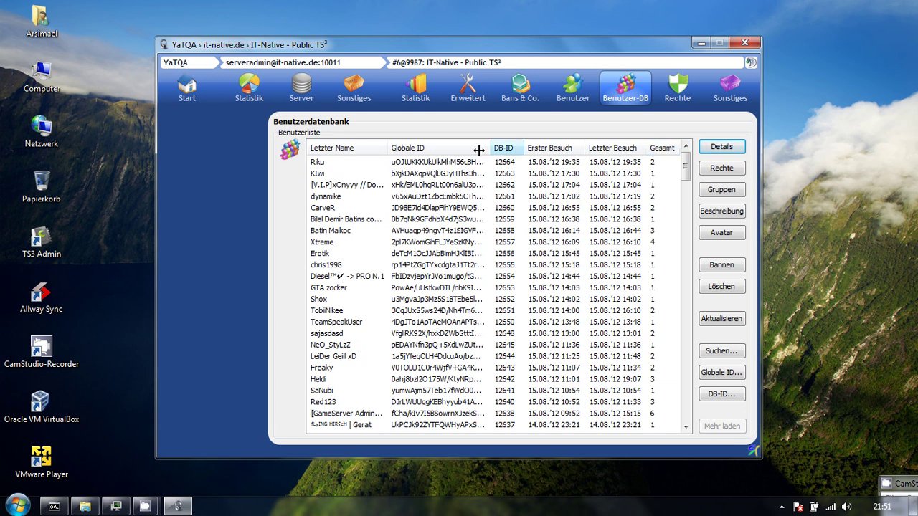
{"action": "right_click", "coordinate": [419, 307]}
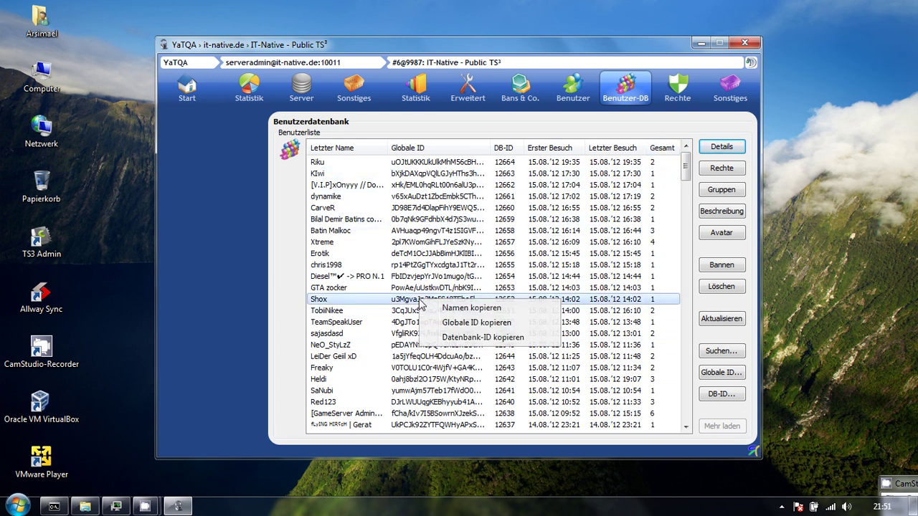
Revisit the ban list's Ziel field without pasting, then open the server group Rechte page.
{"action": "left_click", "coordinate": [573, 97]}
{"action": "left_click", "coordinate": [520, 87]}
{"action": "left_click", "coordinate": [399, 426]}
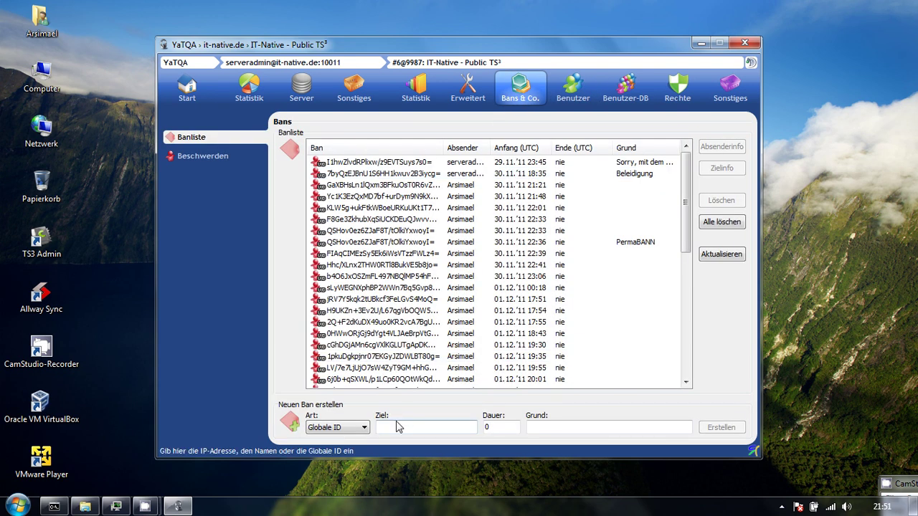
{"action": "right_click", "coordinate": [405, 425]}
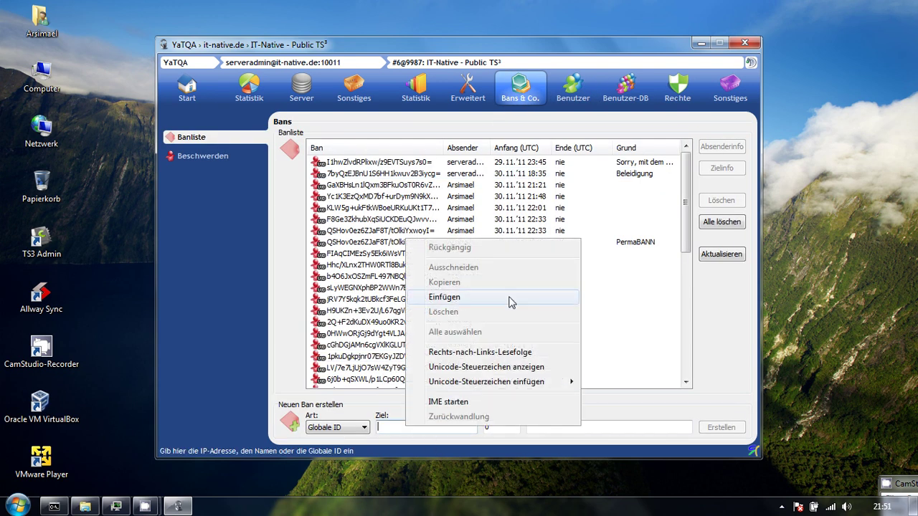
{"action": "left_click", "coordinate": [654, 428]}
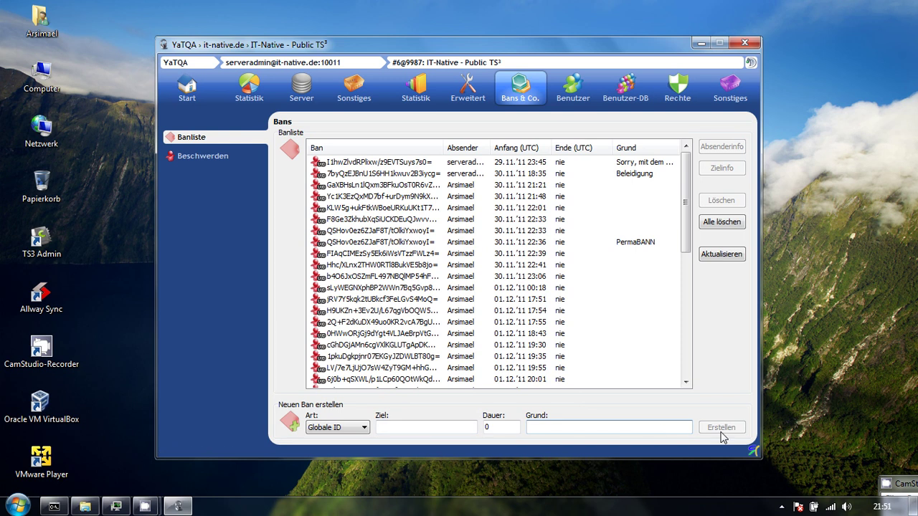
{"action": "left_click", "coordinate": [678, 90]}
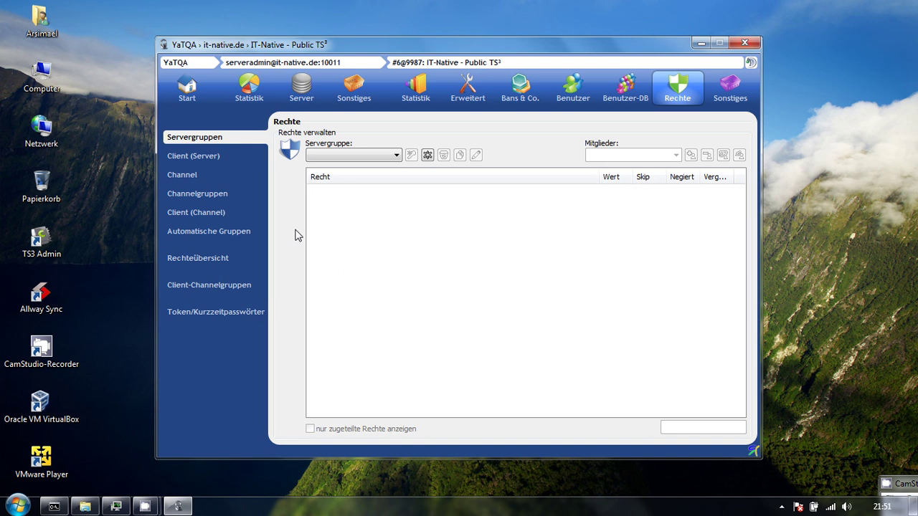
Copy a user's Globale ID from the Benutzer-DB list.
{"action": "left_click", "coordinate": [623, 111]}
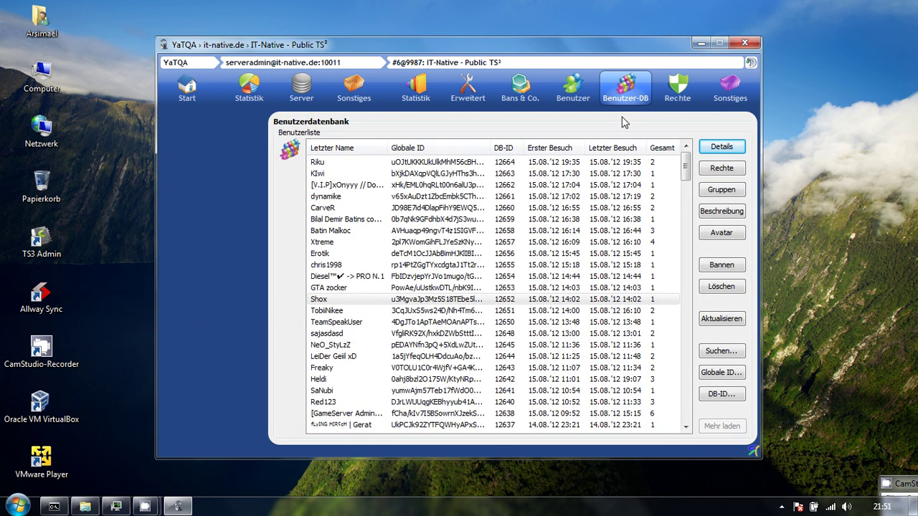
{"action": "right_click", "coordinate": [332, 236]}
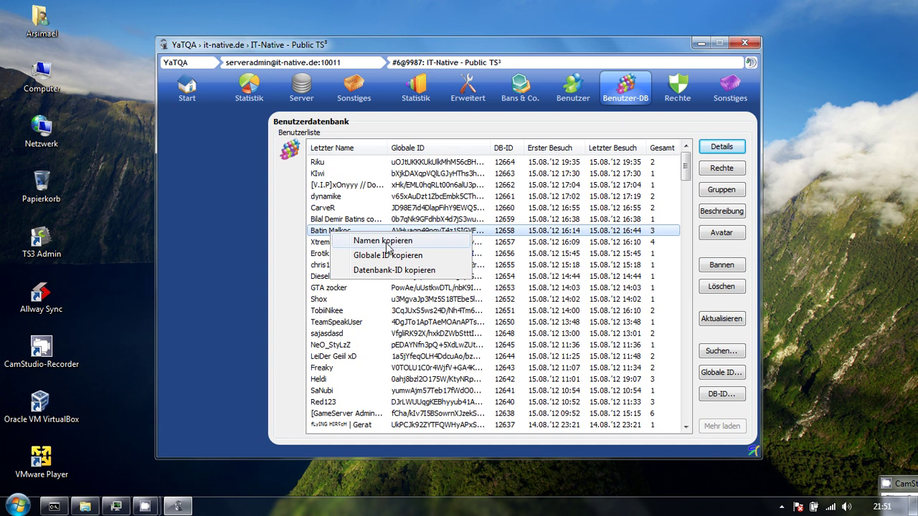
{"action": "left_click", "coordinate": [367, 256]}
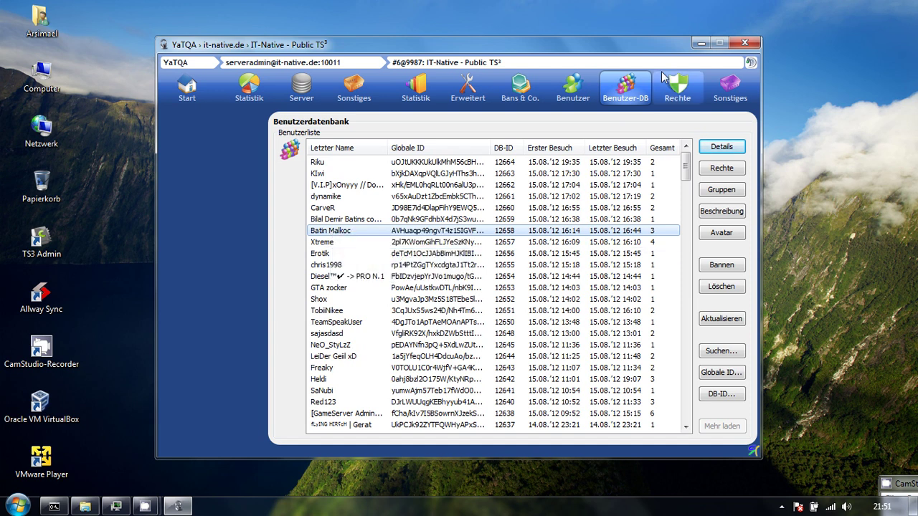
Paste the copied Globale ID over 871 in the Client (Server) rights' Datenbank-ID field.
{"action": "left_click", "coordinate": [678, 90]}
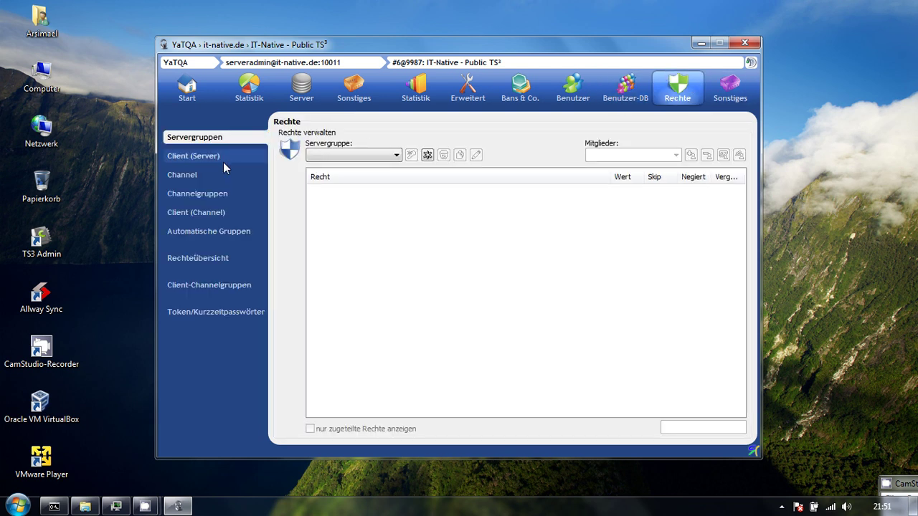
{"action": "left_click", "coordinate": [187, 158]}
{"action": "double_click", "coordinate": [327, 156]}
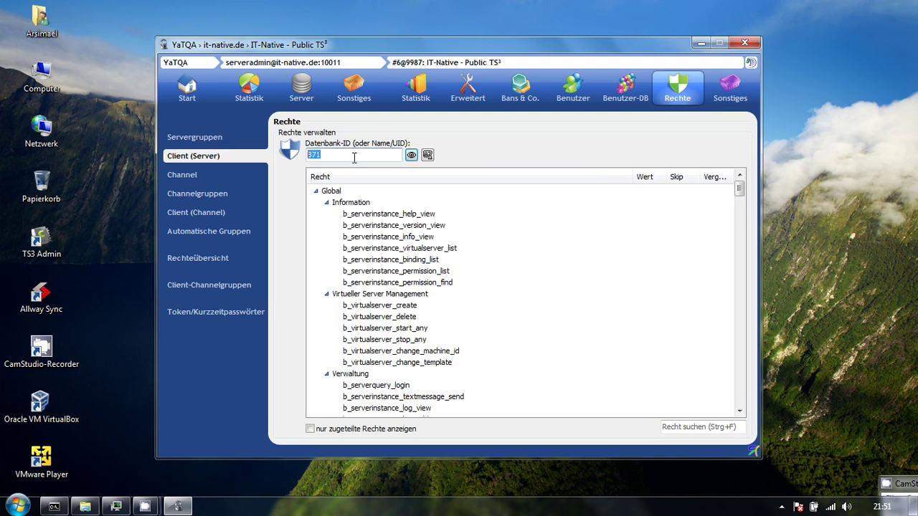
{"action": "right_click", "coordinate": [352, 156]}
{"action": "left_click", "coordinate": [367, 211]}
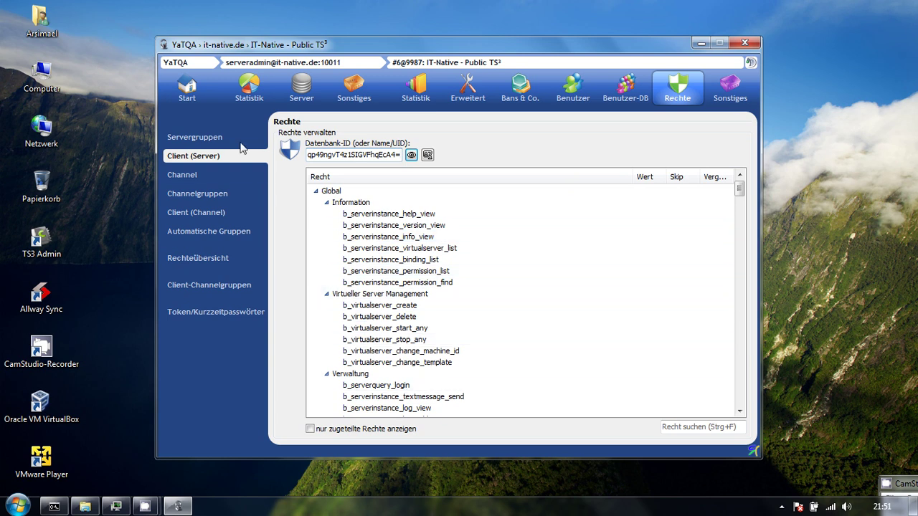
Show only Server Admin (23)'s assigned permissions, check its members, then go to Token/Kurzzeitpasswörter.
{"action": "left_click", "coordinate": [215, 140]}
{"action": "left_click", "coordinate": [315, 155]}
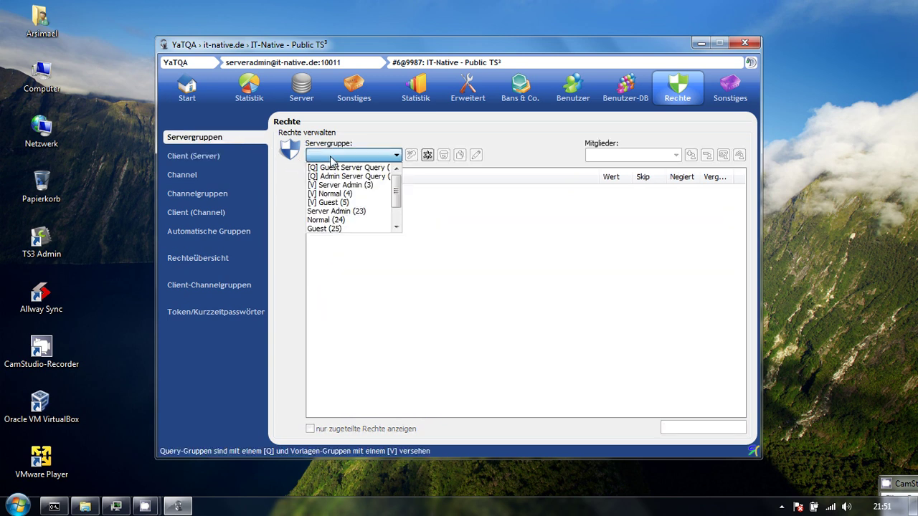
{"action": "left_click", "coordinate": [352, 213]}
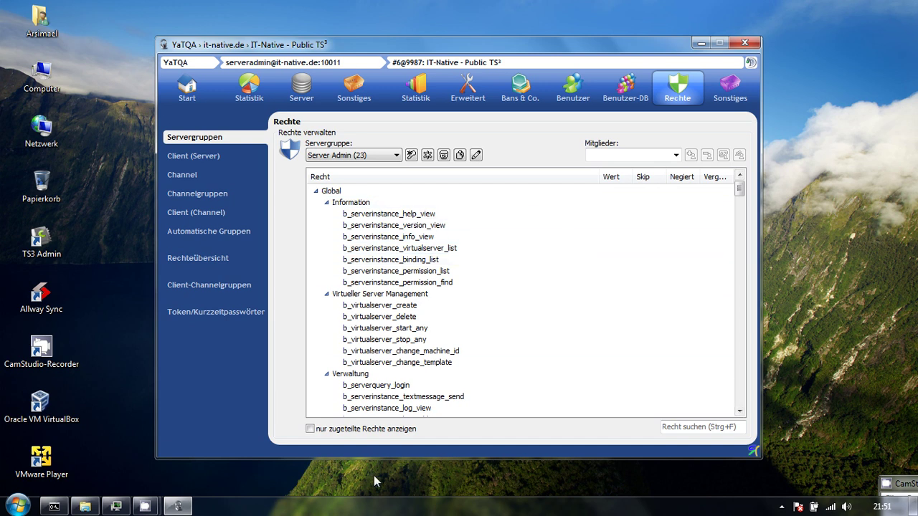
{"action": "left_click", "coordinate": [341, 429]}
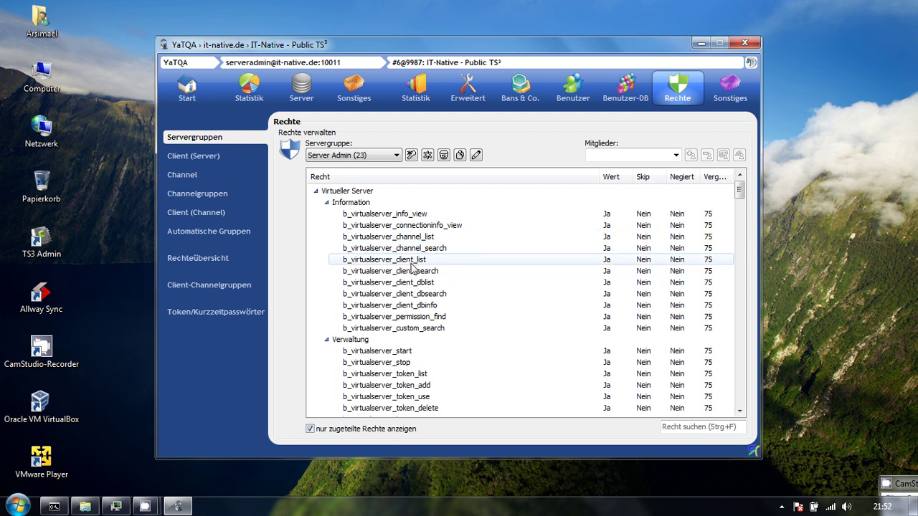
{"action": "scroll", "coordinate": [435, 268], "scroll_direction": "down", "scroll_amount": 10}
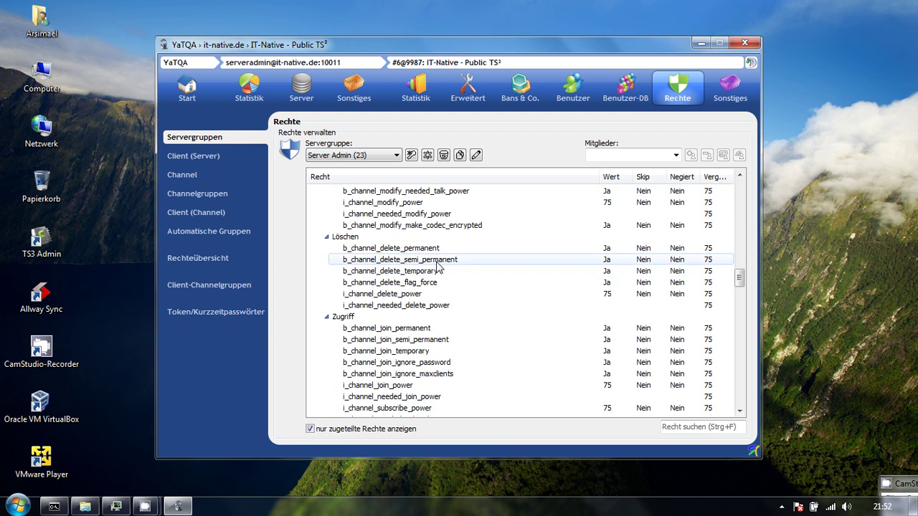
{"action": "scroll", "coordinate": [440, 269], "scroll_direction": "down", "scroll_amount": 10}
{"action": "scroll", "coordinate": [442, 273], "scroll_direction": "up", "scroll_amount": 8}
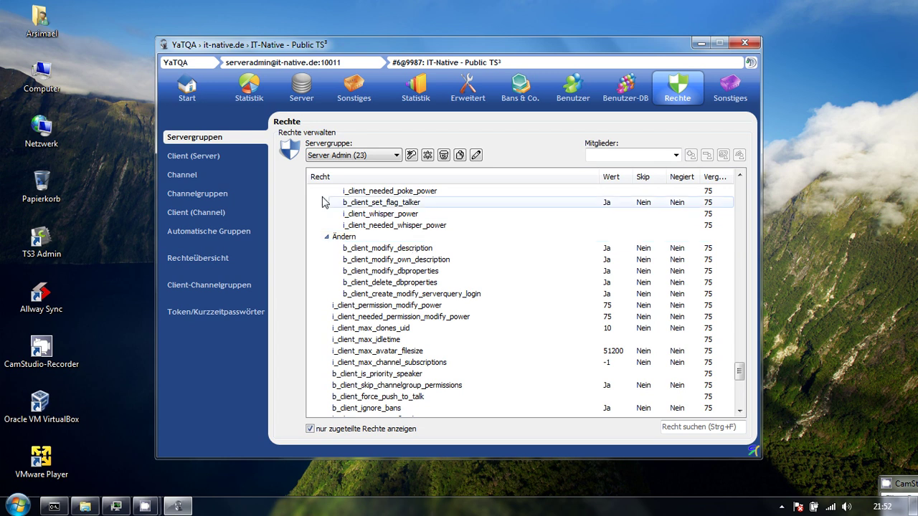
{"action": "left_click", "coordinate": [675, 155]}
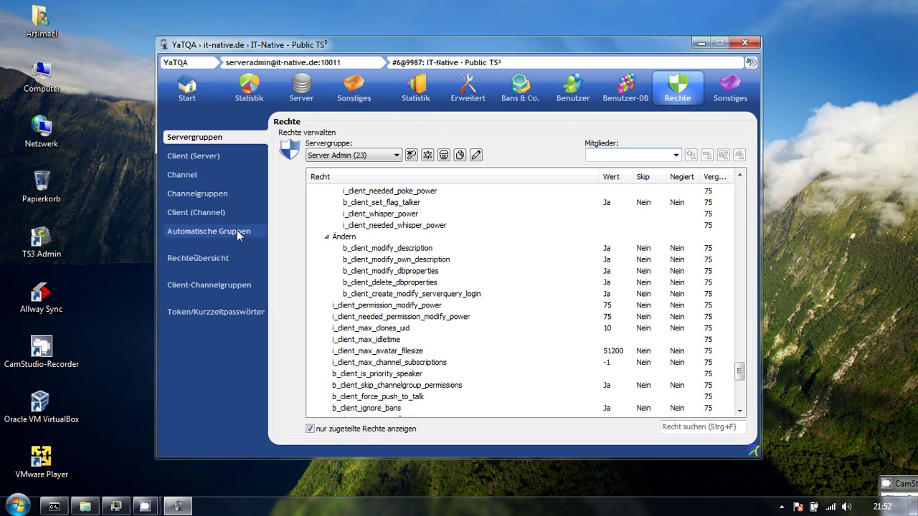
{"action": "left_click", "coordinate": [220, 312]}
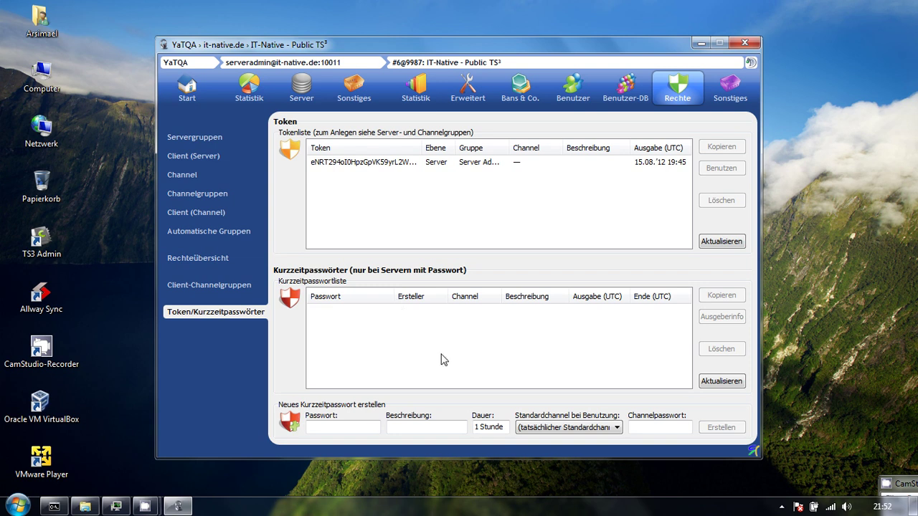
Give the new temporary password a 1 Stunde duration and Raum #3 (367) as default channel.
{"action": "left_click", "coordinate": [478, 426]}
{"action": "double_click", "coordinate": [473, 426]}
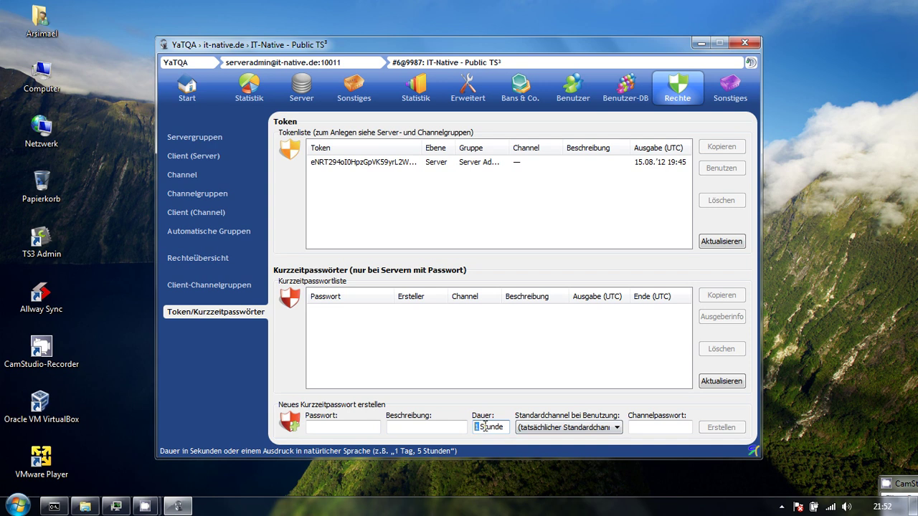
{"action": "left_click", "coordinate": [566, 427]}
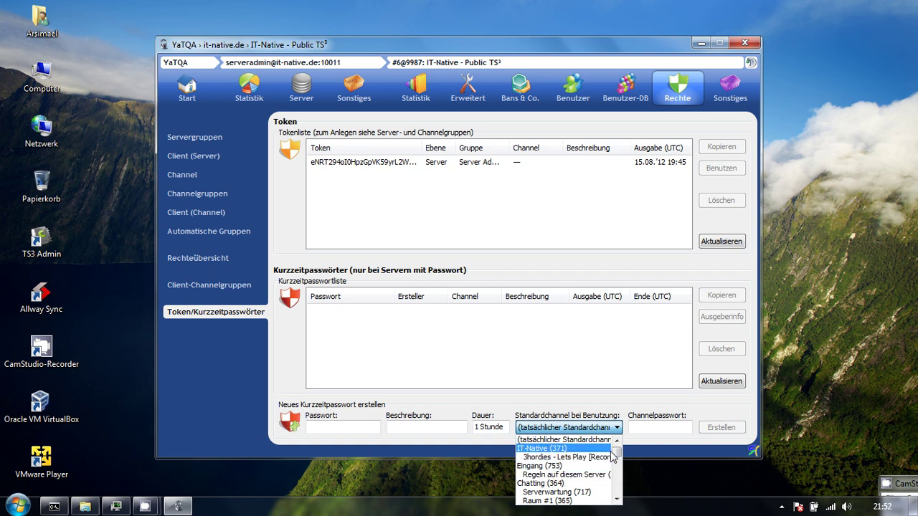
{"action": "left_click_drag", "start_coordinate": [615, 453], "coordinate": [620, 488]}
{"action": "scroll", "coordinate": [563, 473], "scroll_direction": "up", "scroll_amount": 10}
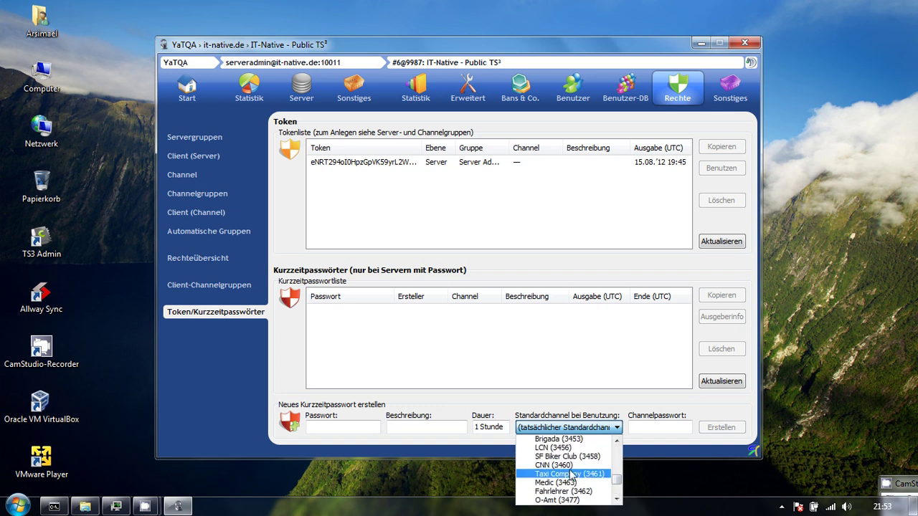
{"action": "scroll", "coordinate": [556, 473], "scroll_direction": "down", "scroll_amount": 5}
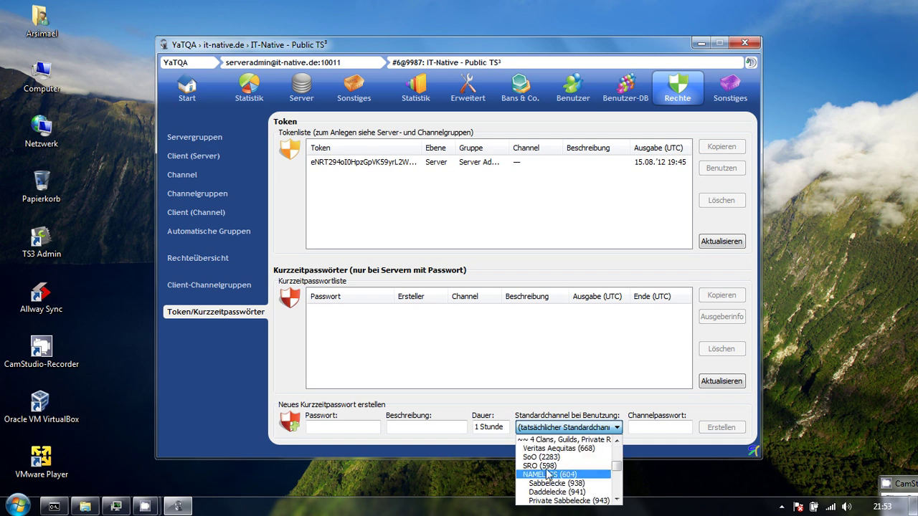
{"action": "scroll", "coordinate": [548, 471], "scroll_direction": "up", "scroll_amount": 3}
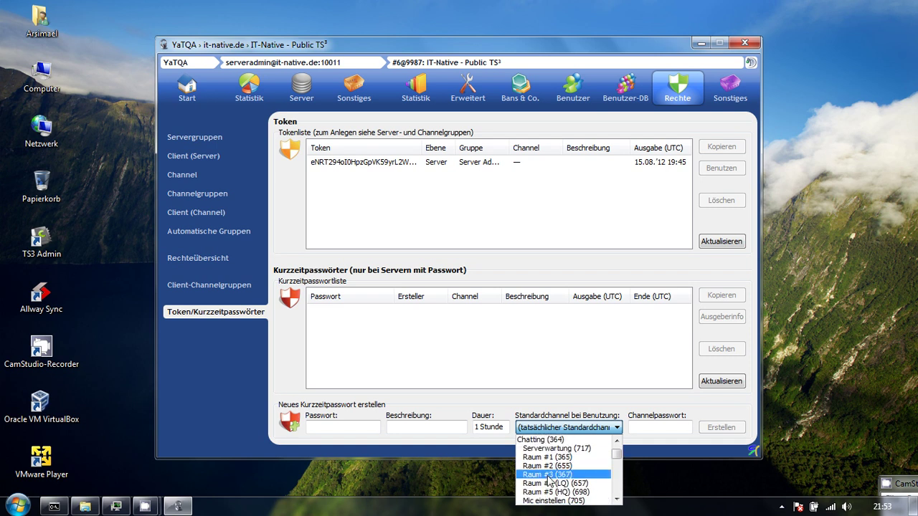
{"action": "left_click", "coordinate": [548, 474]}
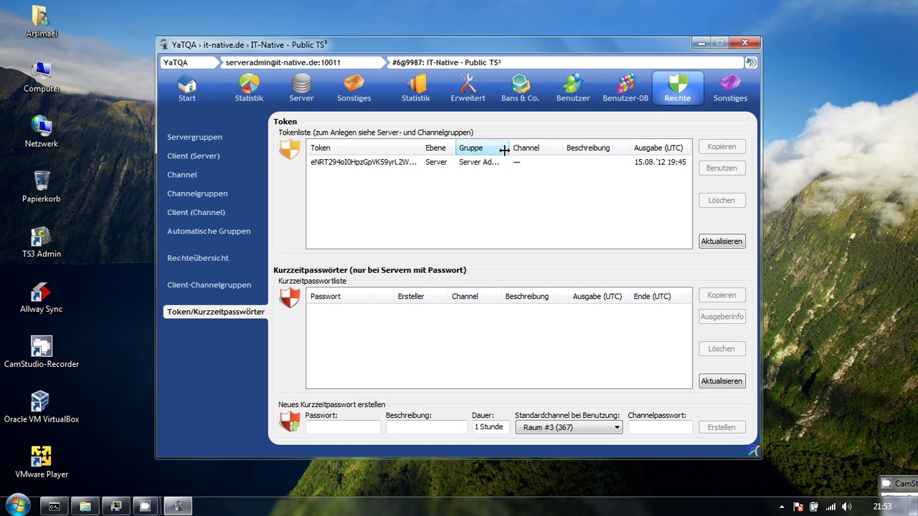
Widen the Token and Gruppe columns, delete the Server Admin token, and open the Logbuch.
{"action": "left_click", "coordinate": [513, 163]}
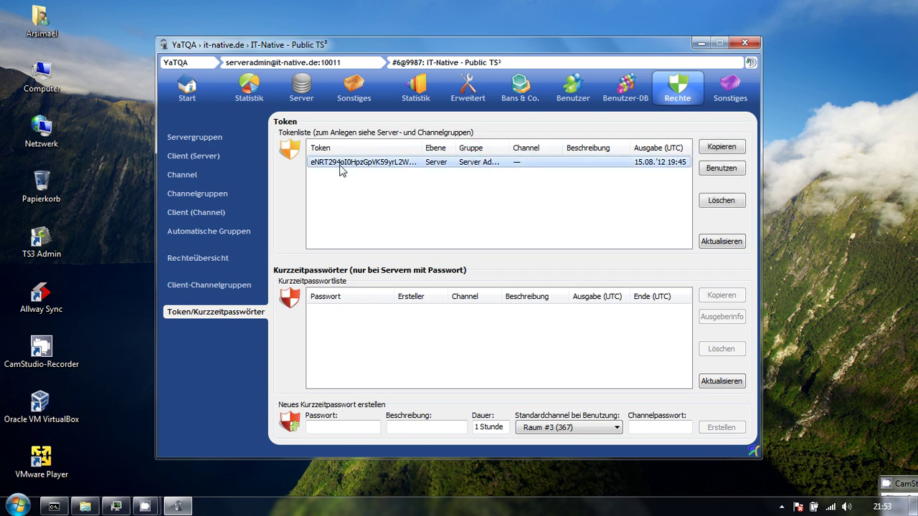
{"action": "left_click_drag", "start_coordinate": [422, 148], "coordinate": [485, 148]}
{"action": "left_click_drag", "start_coordinate": [571, 148], "coordinate": [614, 141]}
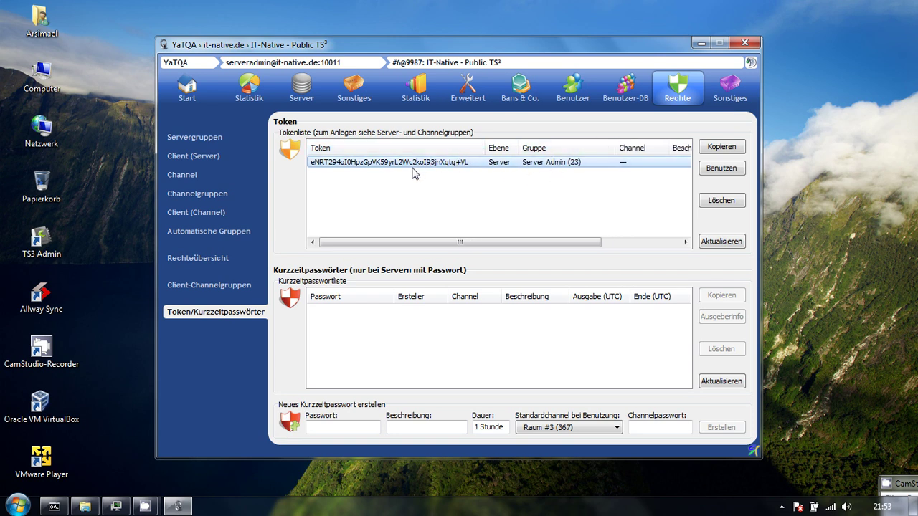
{"action": "left_click", "coordinate": [715, 203]}
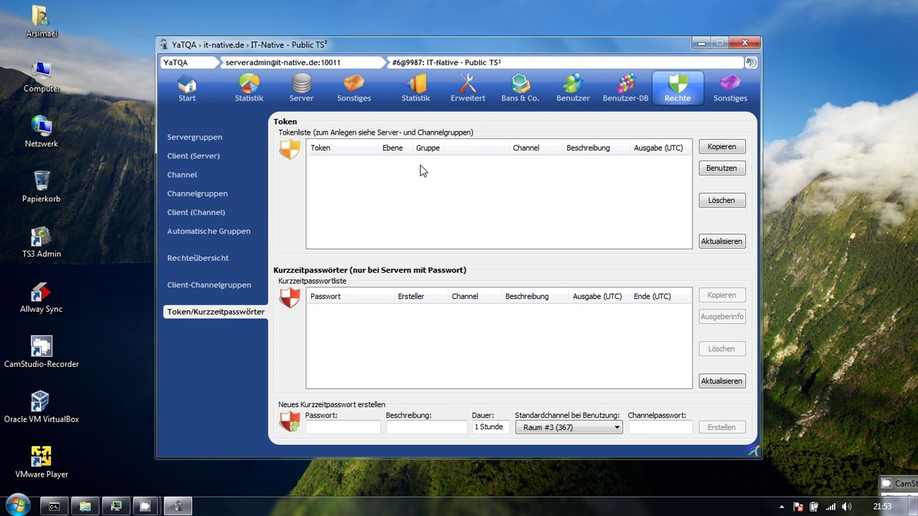
{"action": "left_click", "coordinate": [728, 89]}
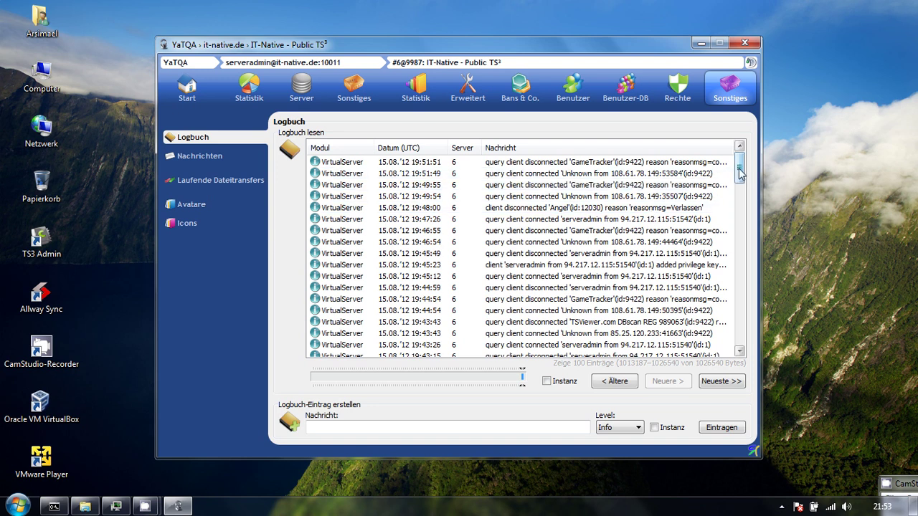
Switch the Logbuch to the instance log with level Info, then view running file transfers.
{"action": "left_click_drag", "start_coordinate": [739, 168], "coordinate": [757, 367]}
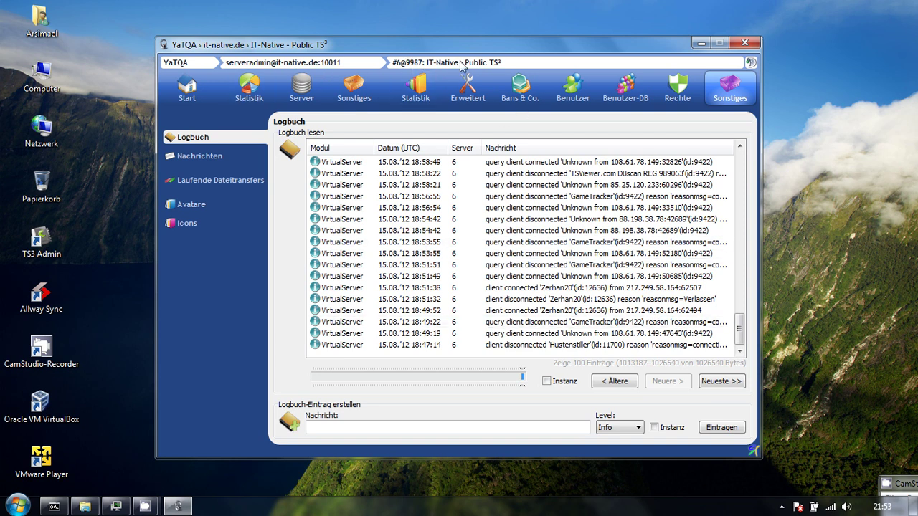
{"action": "left_click", "coordinate": [558, 384]}
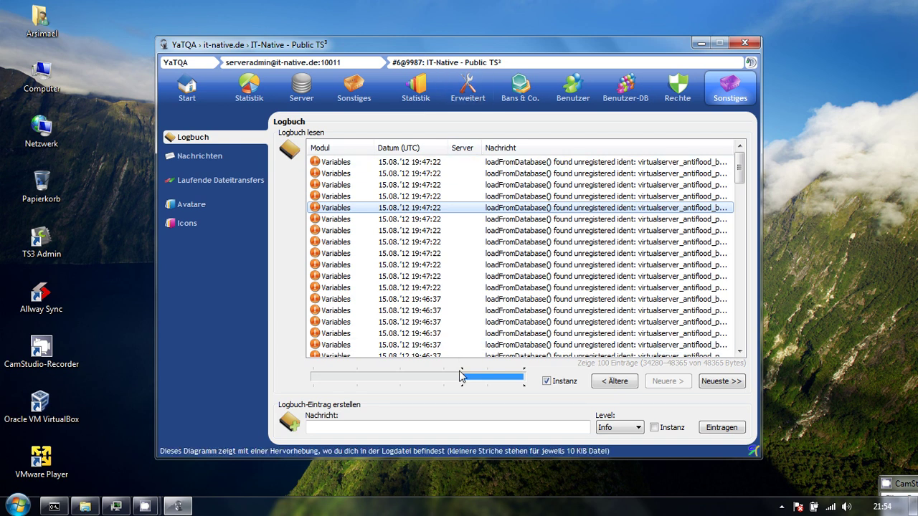
{"action": "left_click", "coordinate": [618, 427]}
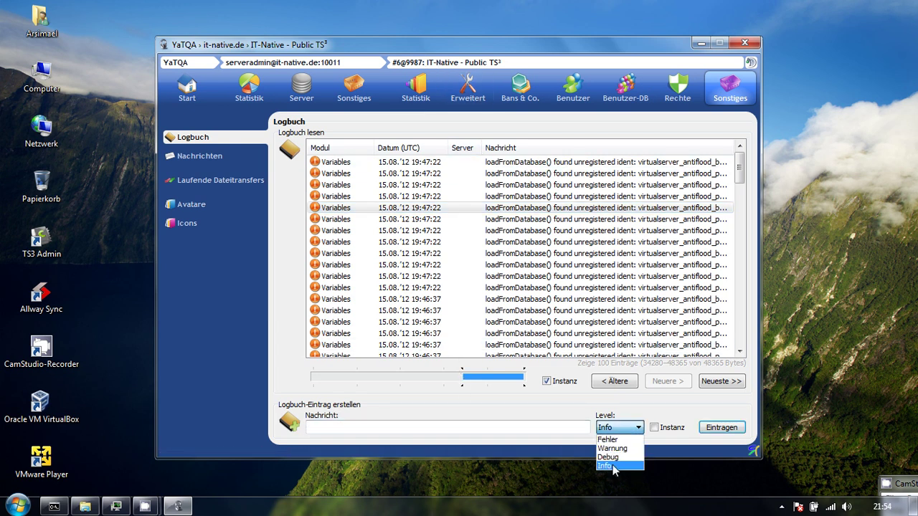
{"action": "left_click", "coordinate": [608, 466]}
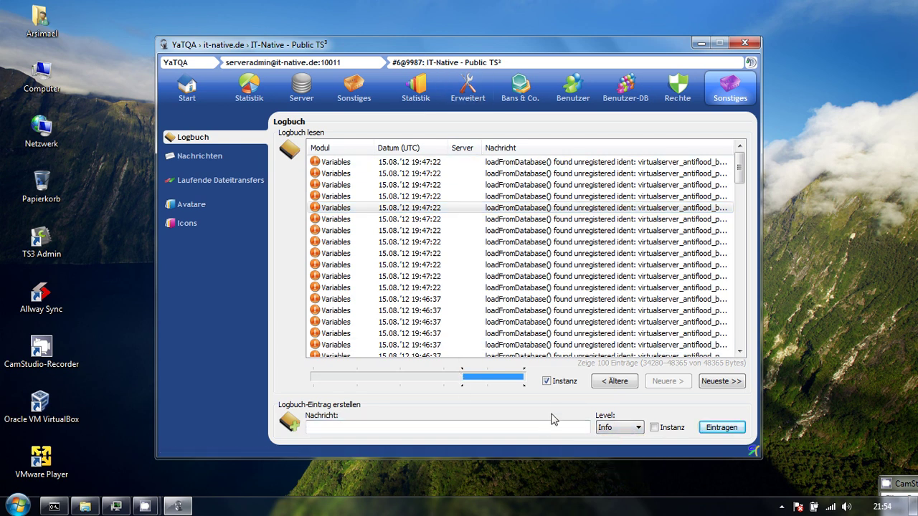
{"action": "left_click", "coordinate": [452, 426]}
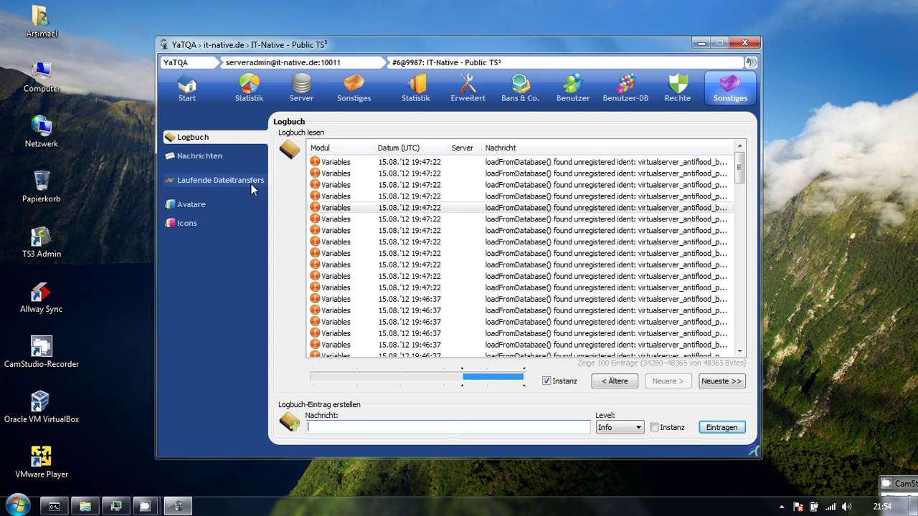
{"action": "left_click", "coordinate": [226, 183]}
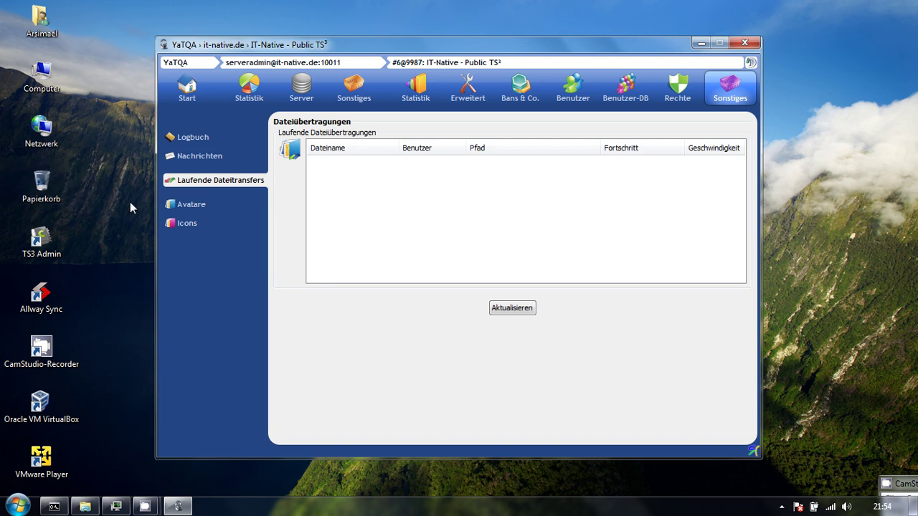
Preview the cat avatar, sort avatars by Datum (UTC) newest first, and preview the mushroom avatar.
{"action": "left_click", "coordinate": [190, 204]}
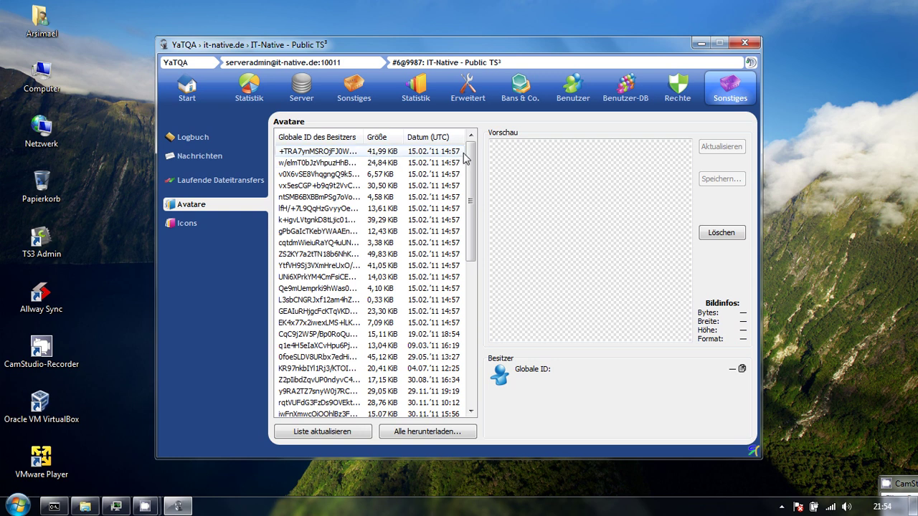
{"action": "left_click_drag", "start_coordinate": [470, 147], "coordinate": [478, 308]}
{"action": "left_click_drag", "start_coordinate": [471, 393], "coordinate": [468, 136]}
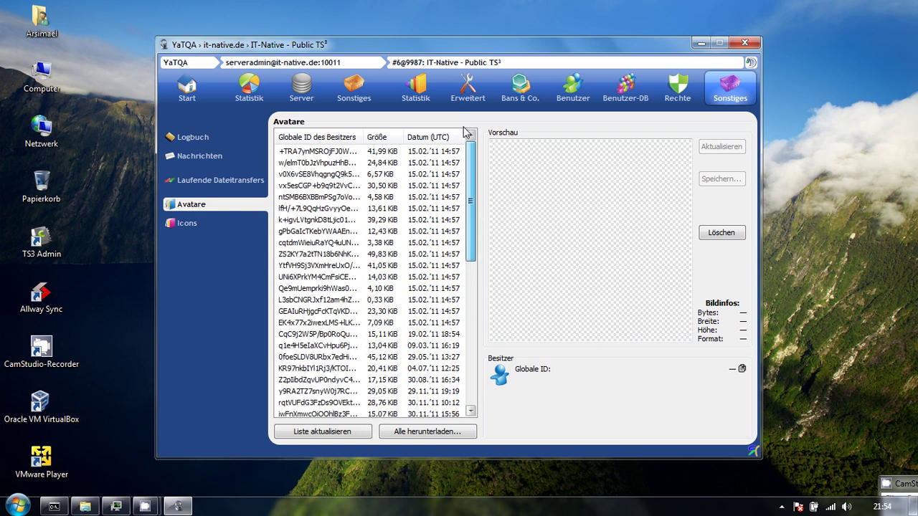
{"action": "left_click", "coordinate": [326, 185]}
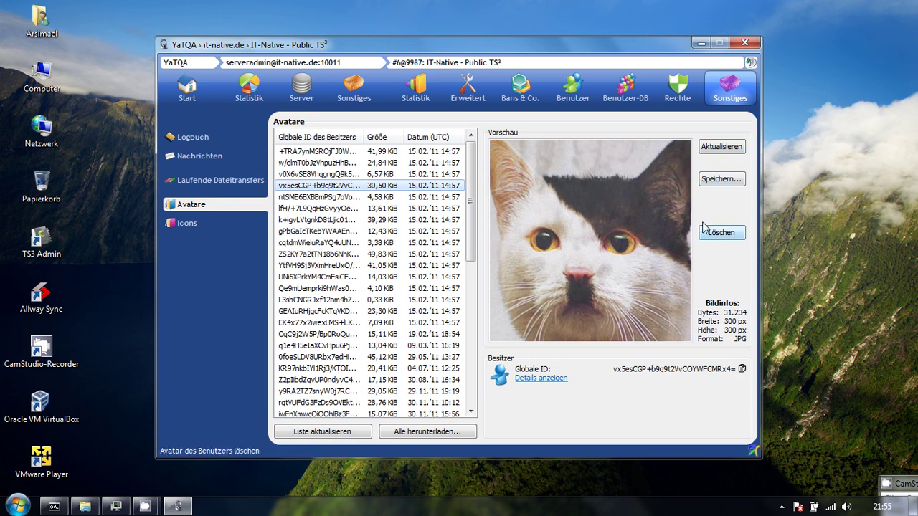
{"action": "left_click", "coordinate": [433, 143]}
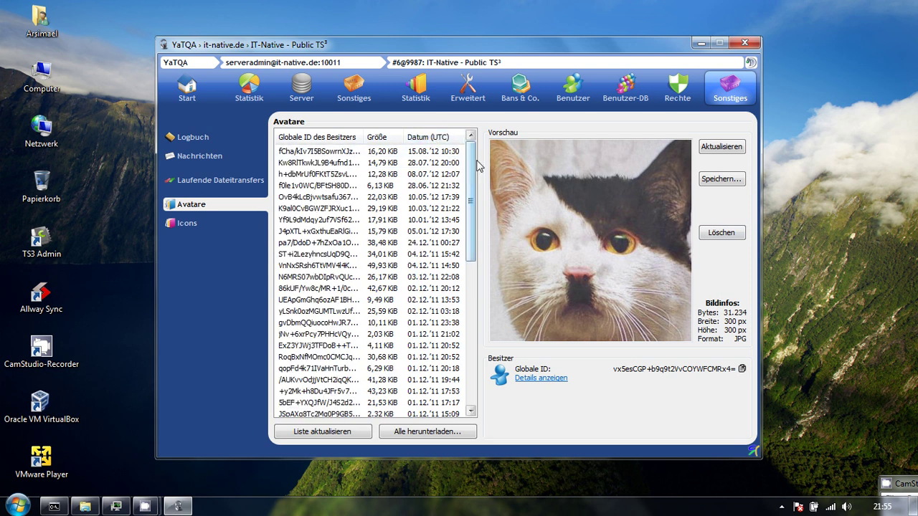
{"action": "left_click_drag", "start_coordinate": [475, 165], "coordinate": [471, 380]}
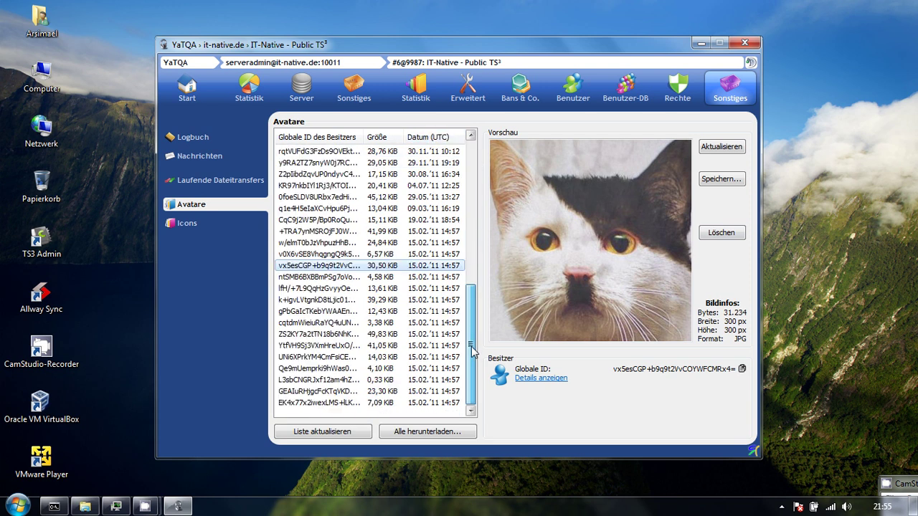
{"action": "left_click", "coordinate": [390, 404]}
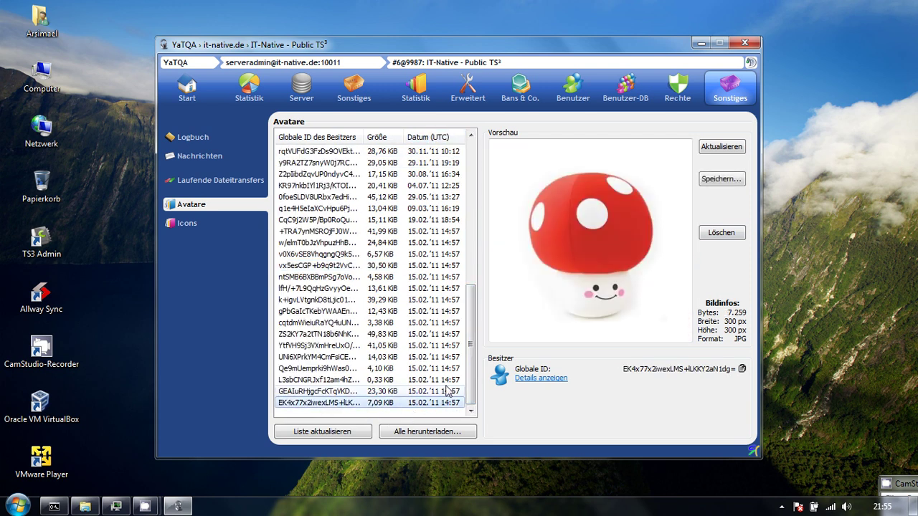
{"action": "left_click", "coordinate": [203, 224]}
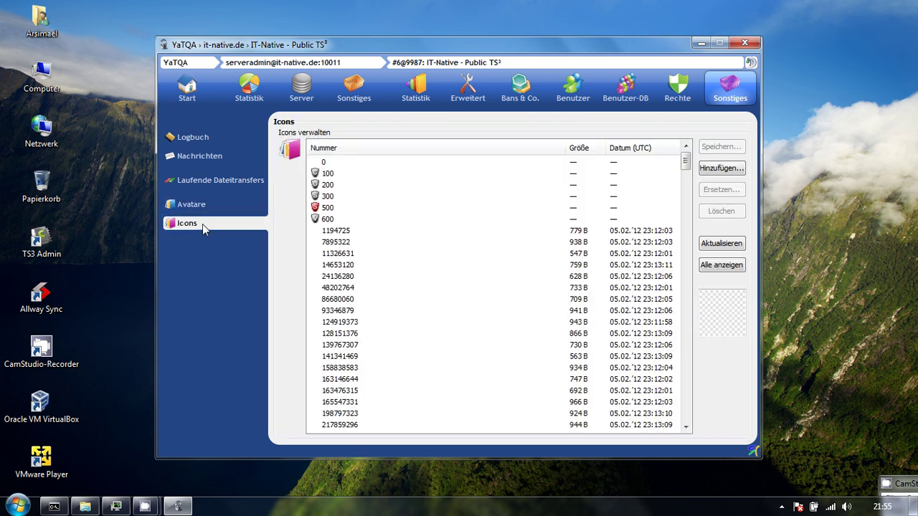
{"action": "left_click", "coordinate": [373, 265]}
{"action": "left_click", "coordinate": [602, 229]}
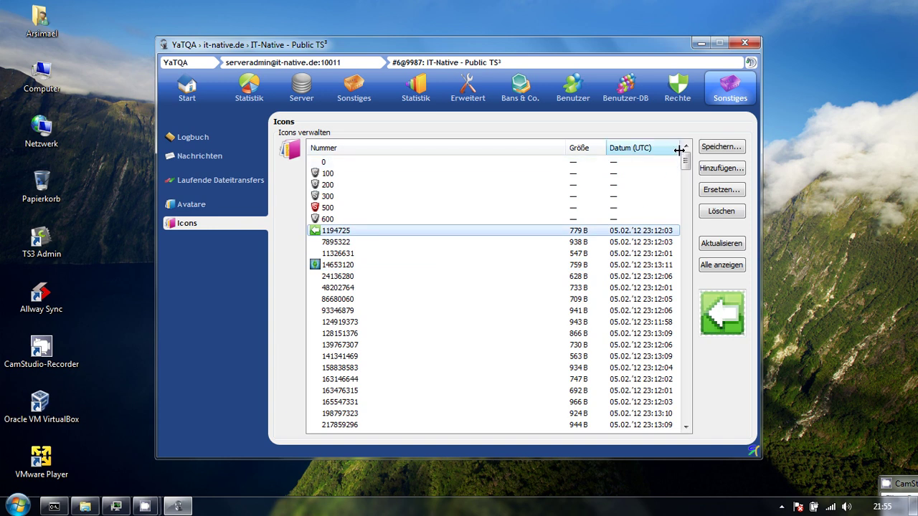
{"action": "left_click_drag", "start_coordinate": [685, 159], "coordinate": [685, 410]}
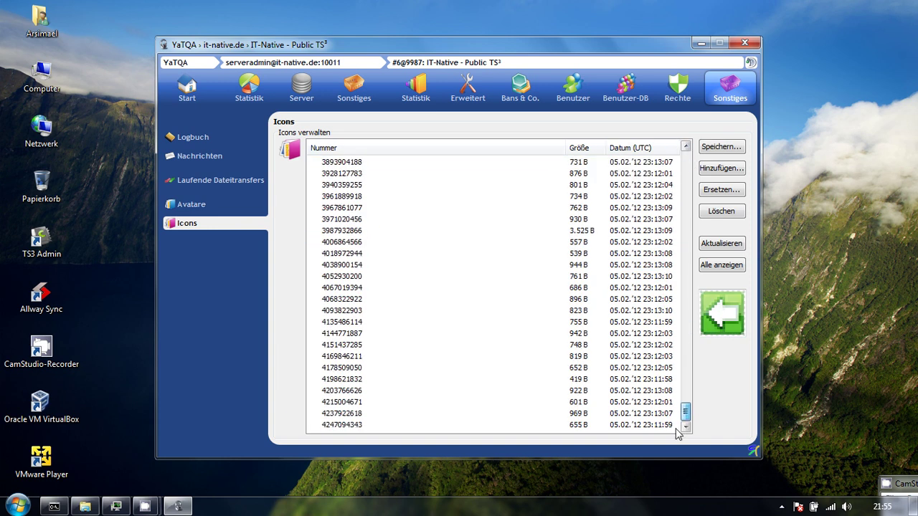
{"action": "left_click", "coordinate": [360, 301]}
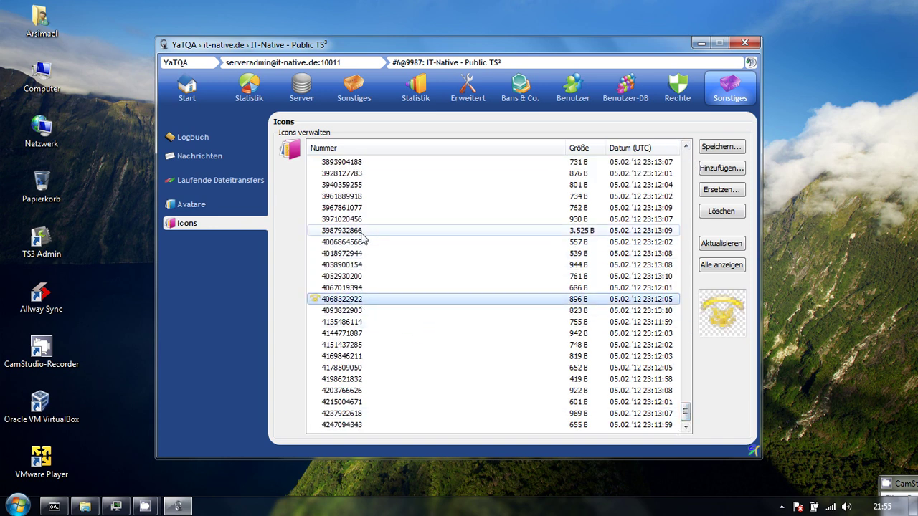
{"action": "left_click", "coordinate": [508, 230]}
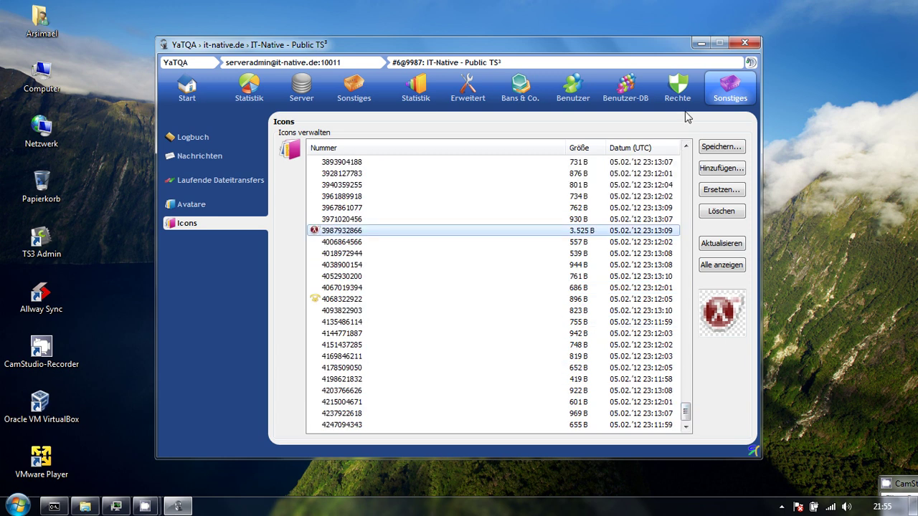
{"action": "left_click", "coordinate": [687, 164]}
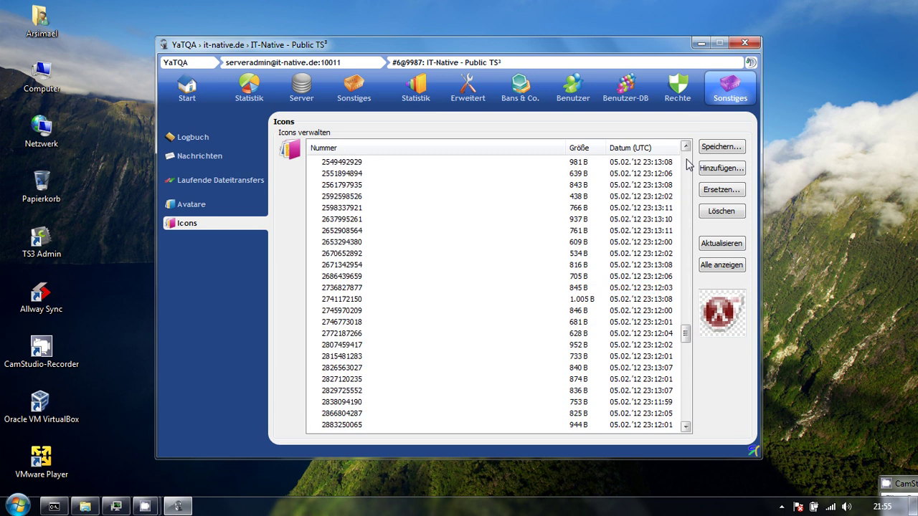
{"action": "left_click", "coordinate": [687, 164]}
{"action": "left_click", "coordinate": [645, 147]}
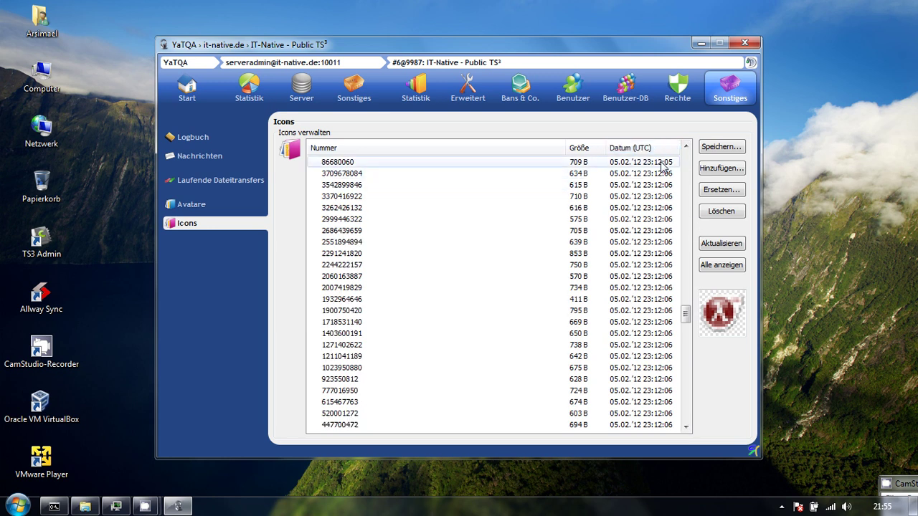
{"action": "left_click_drag", "start_coordinate": [685, 315], "coordinate": [687, 154]}
{"action": "left_click", "coordinate": [588, 147]}
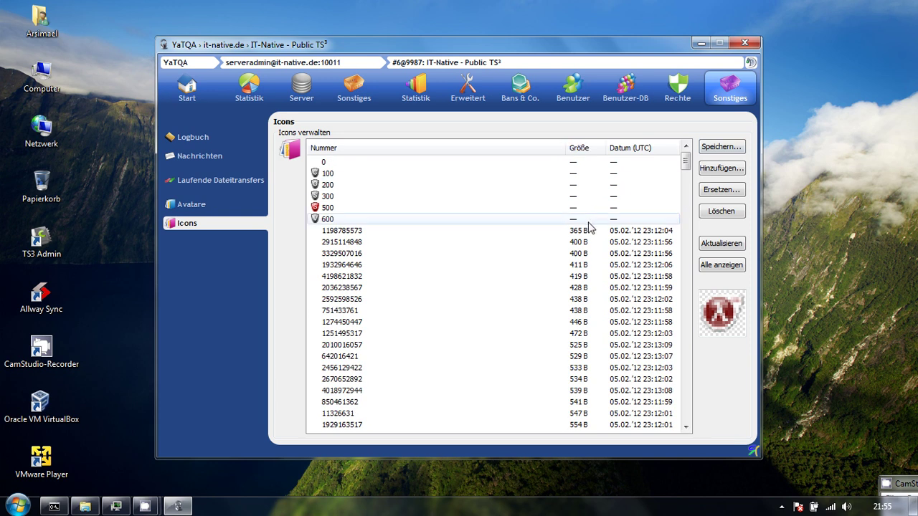
{"action": "left_click_drag", "start_coordinate": [685, 162], "coordinate": [696, 446]}
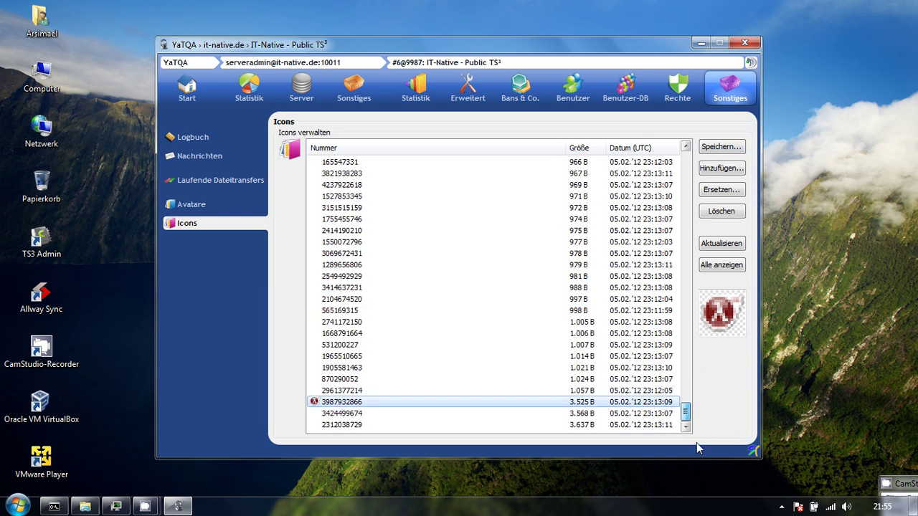
{"action": "left_click", "coordinate": [400, 424]}
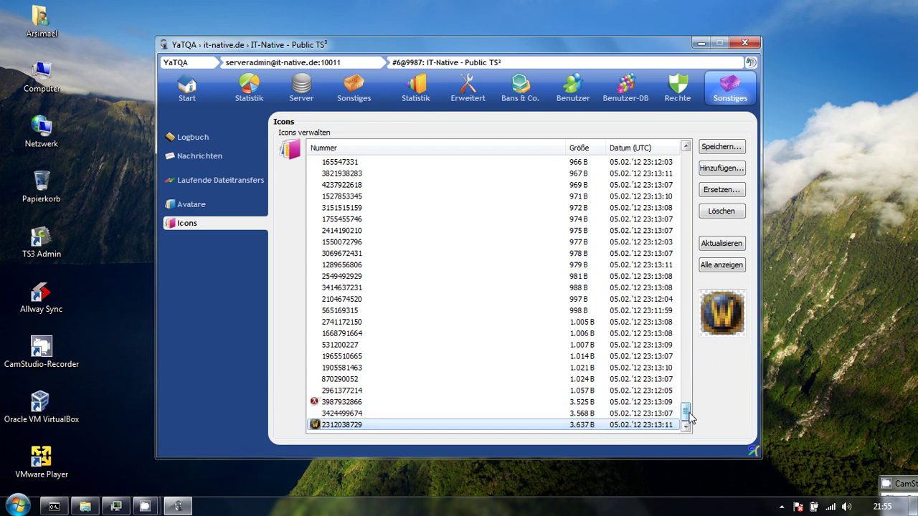
{"action": "left_click_drag", "start_coordinate": [687, 412], "coordinate": [687, 158]}
{"action": "left_click", "coordinate": [581, 235]}
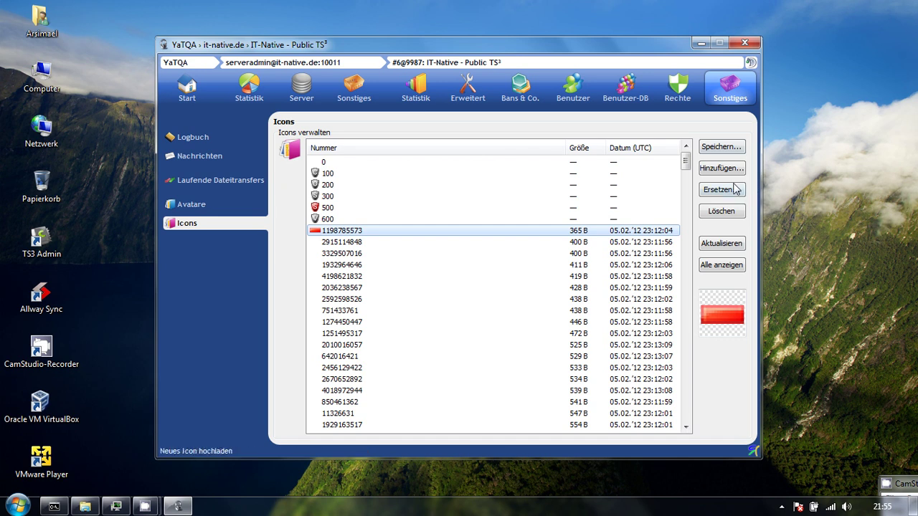
{"action": "left_click", "coordinate": [183, 85]}
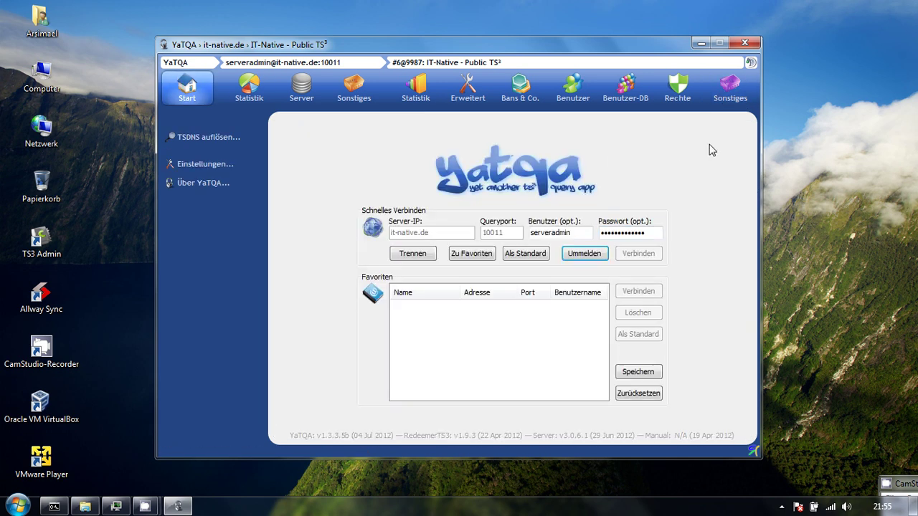
Disconnect from the server, close YaTQA, and move the CamStudio window up and left.
{"action": "left_click", "coordinate": [412, 253]}
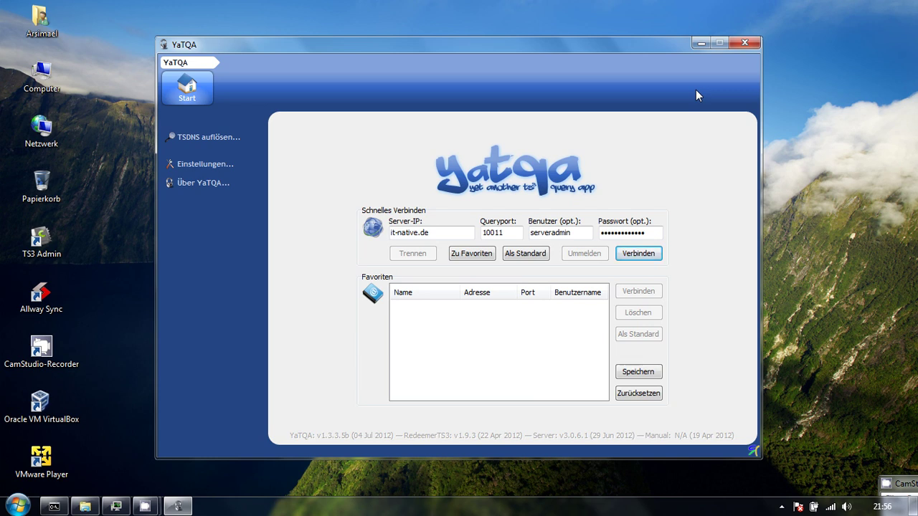
{"action": "left_click", "coordinate": [745, 44]}
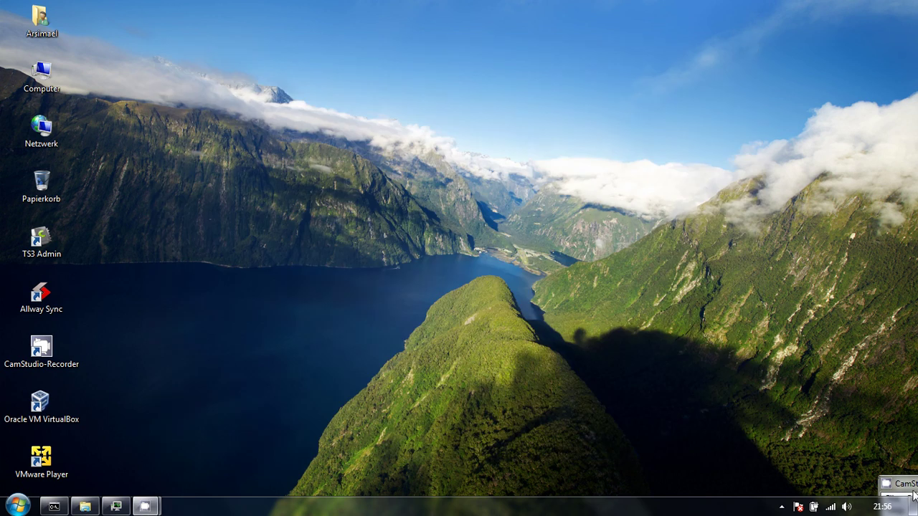
{"action": "left_click_drag", "start_coordinate": [762, 246], "coordinate": [628, 165]}
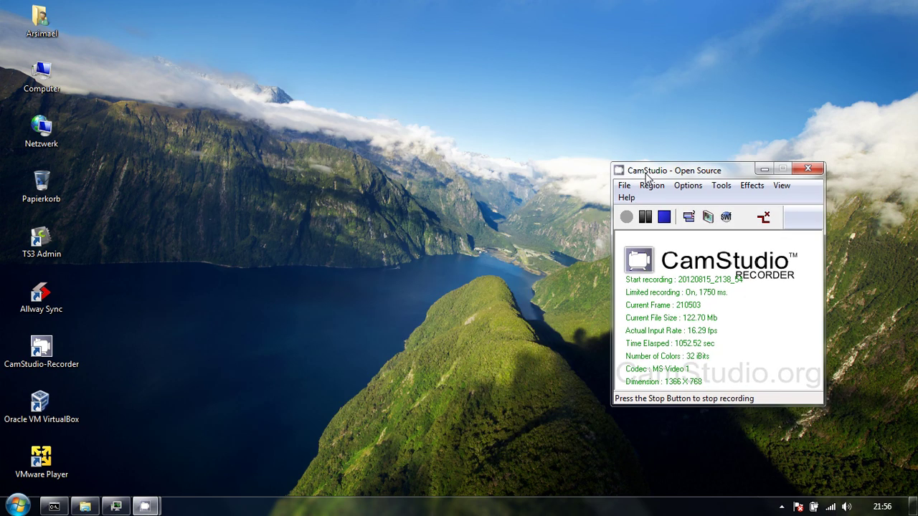